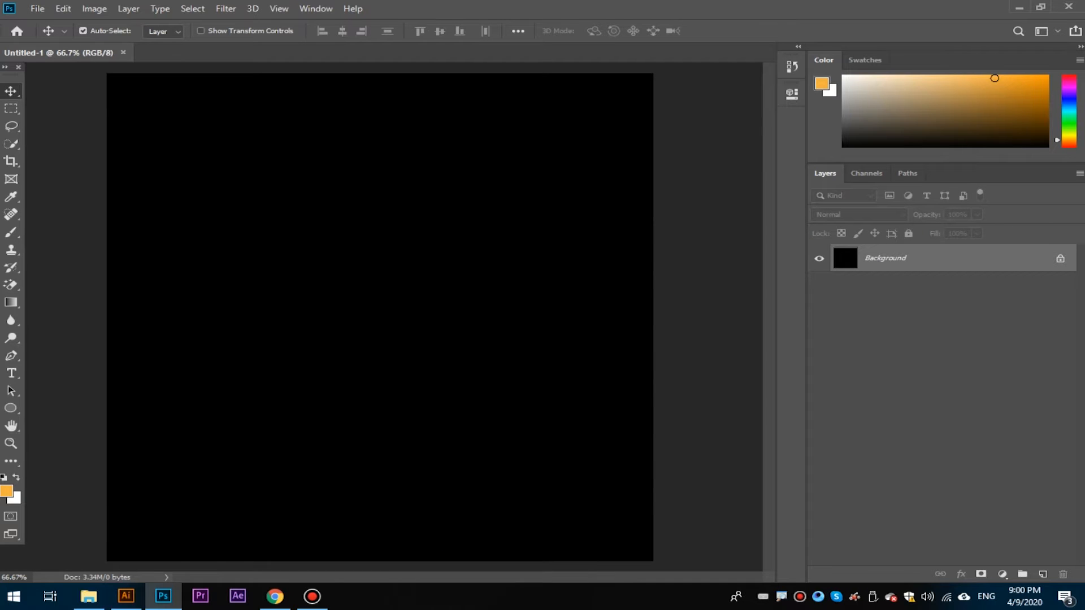
Add a new blank layer above the black background, keeping the default name, Normal mode and 100% opacity.
key(ctrl+shift+n)
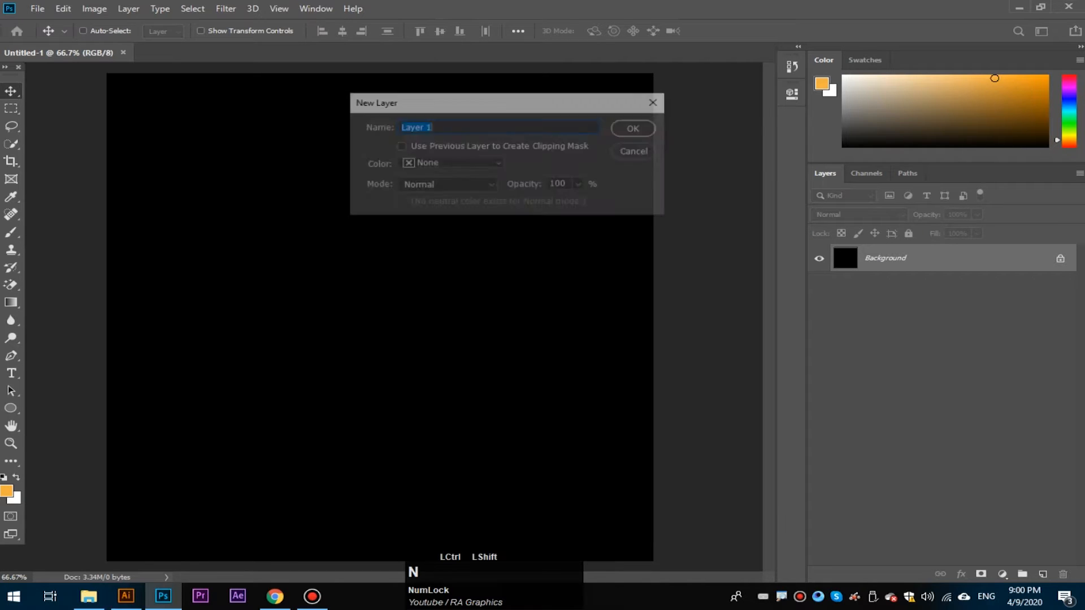
drag(542, 103, 501, 130)
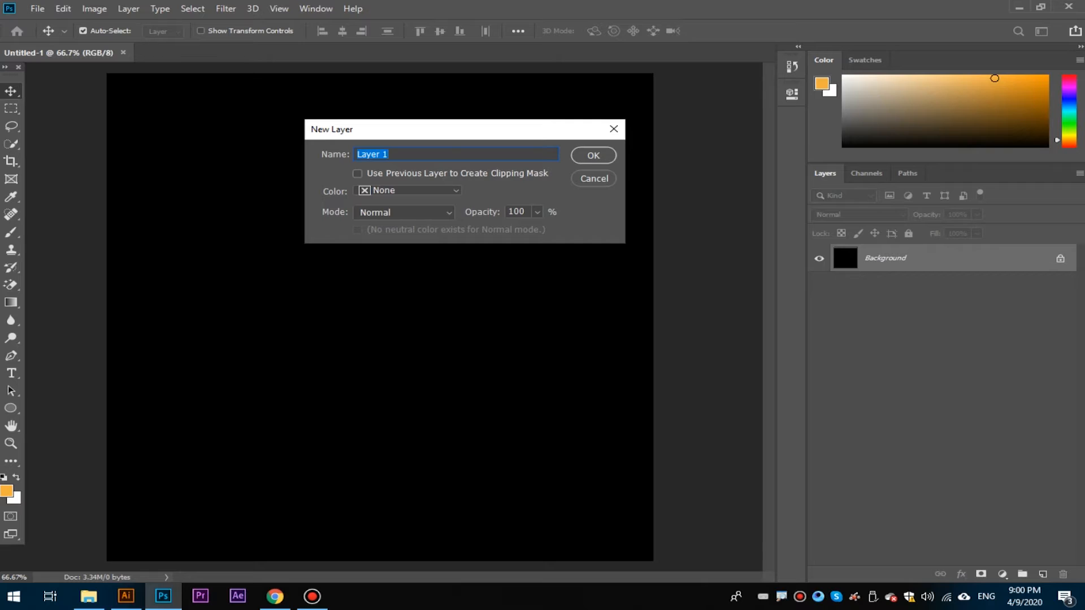
click(594, 155)
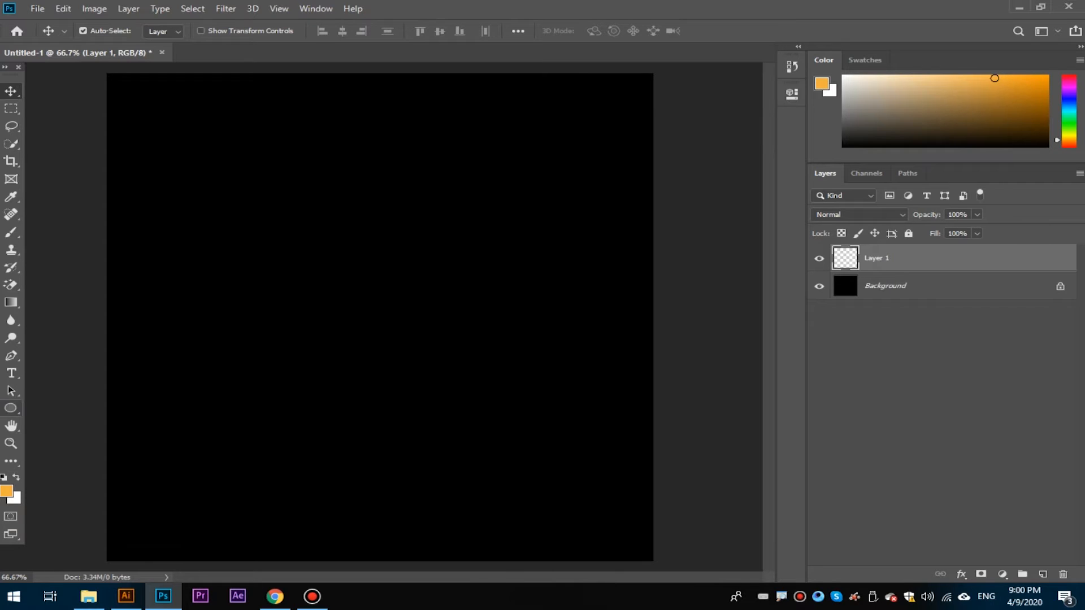
Create a circular path 500 px wide and 500 px high with the Ellipse tool, centred slightly above the middle of the canvas.
right_click(10, 408)
click(63, 434)
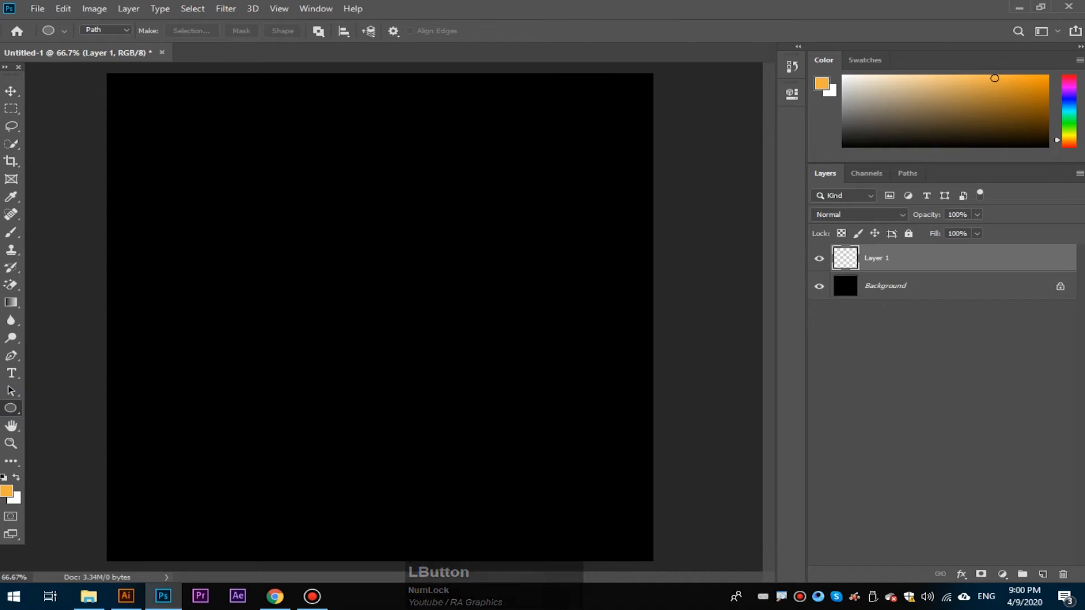
click(105, 29)
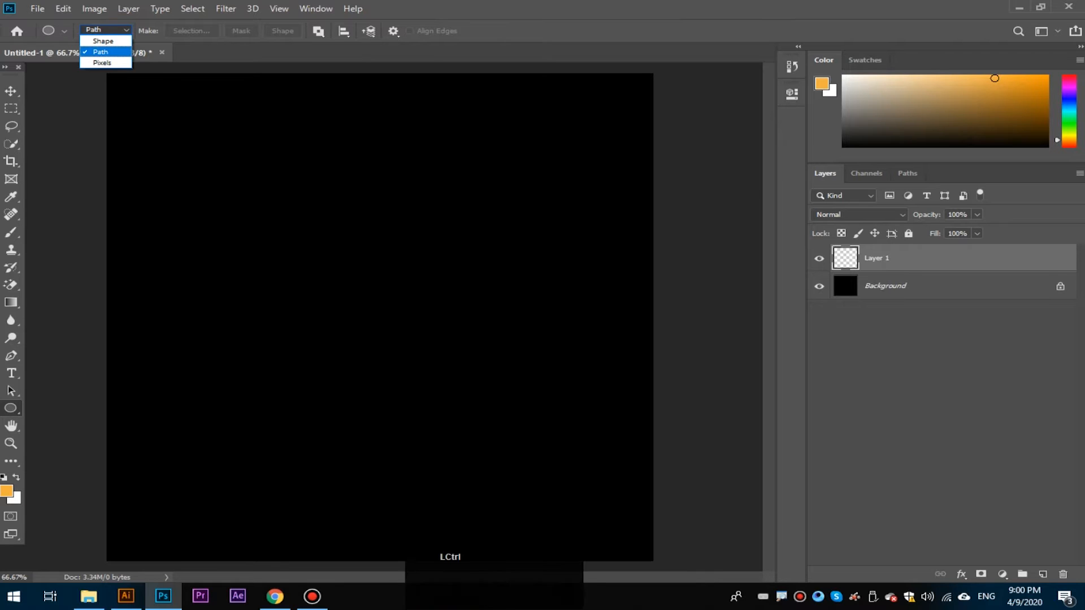
key(ctrl+KP_3)
key(ctrl+KP_3)
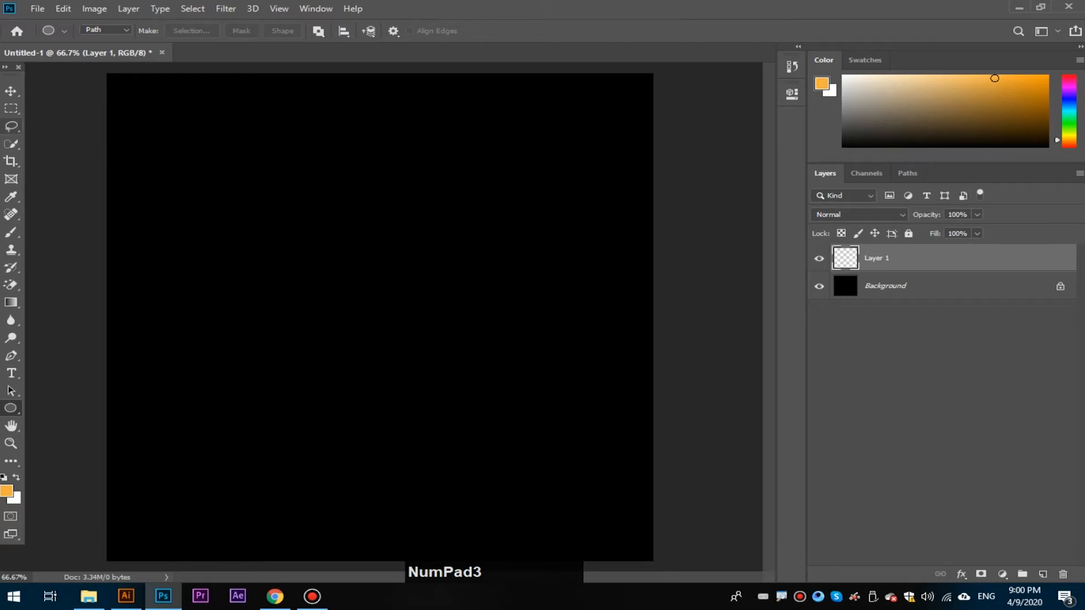
click(383, 283)
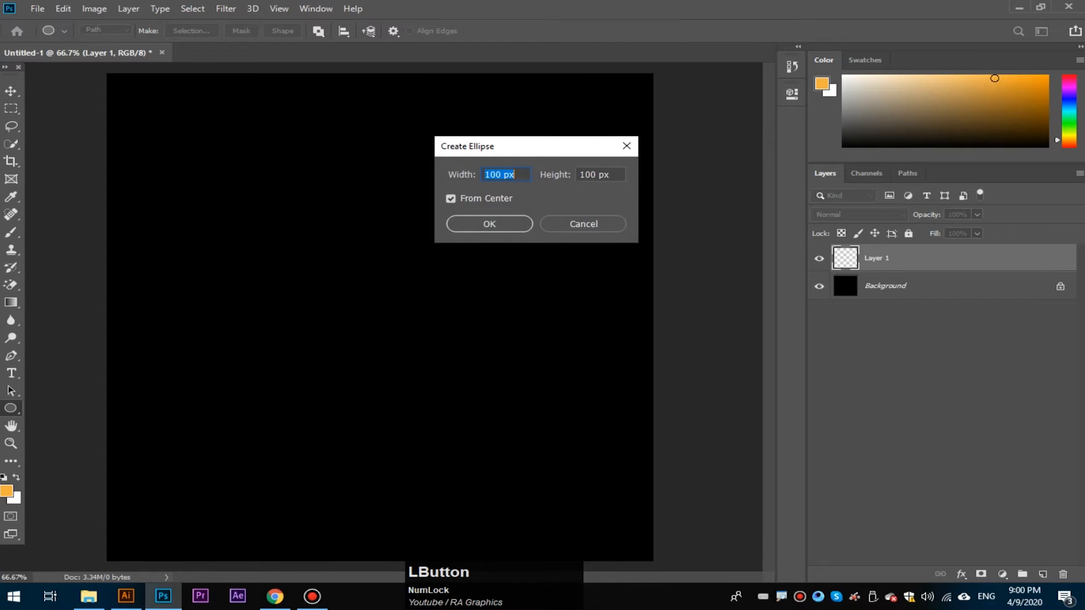
text(500)
click(599, 175)
text(500)
click(490, 223)
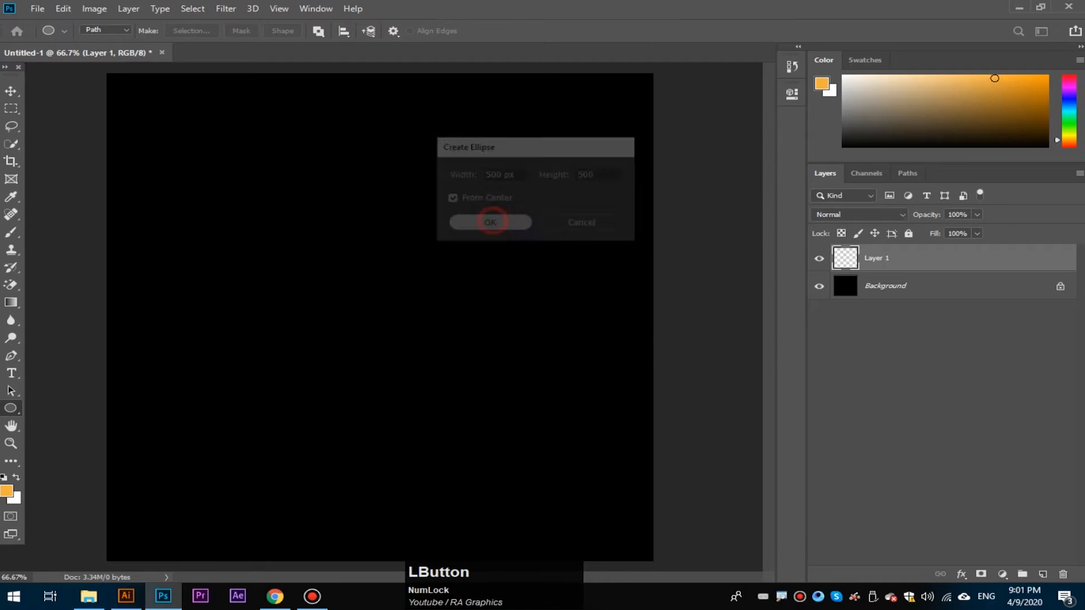
click(749, 88)
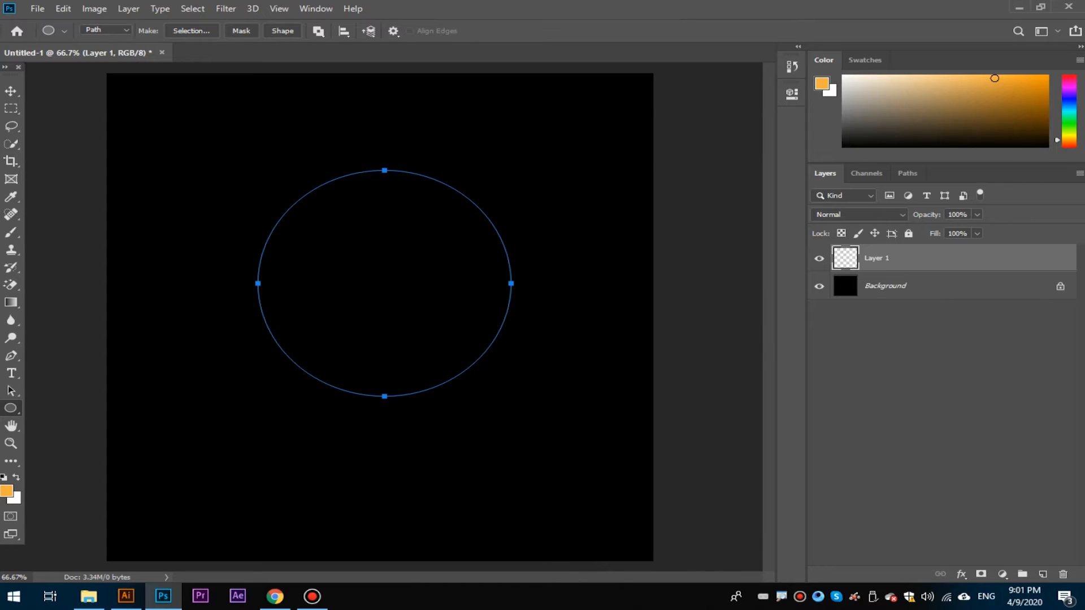
Start the Flame render filter on the circular path and set the flame type to Multiple Flames Along Path.
click(225, 8)
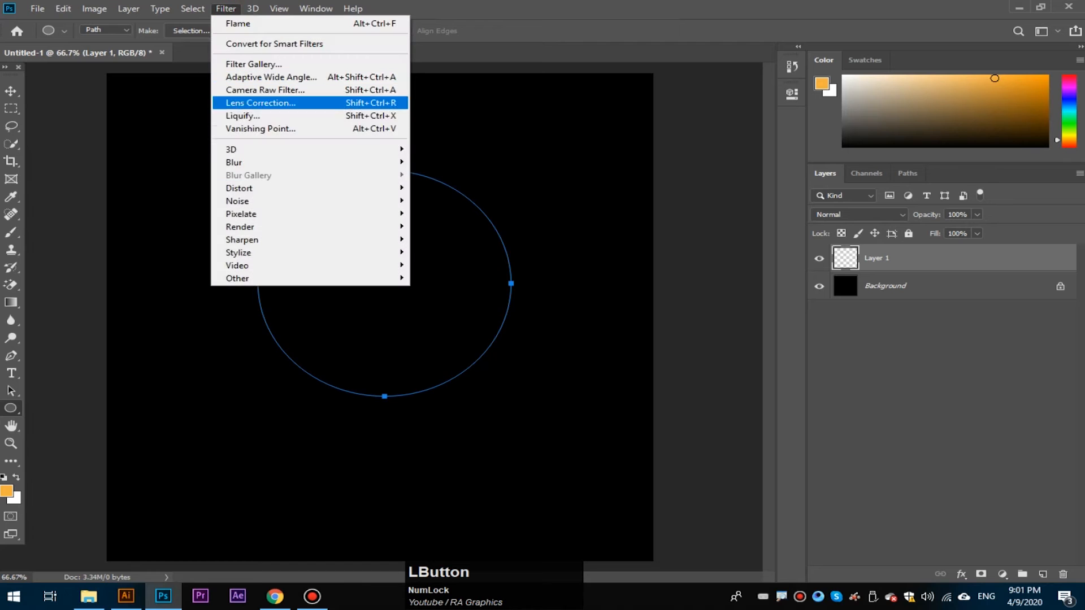
mouse_move(254, 227)
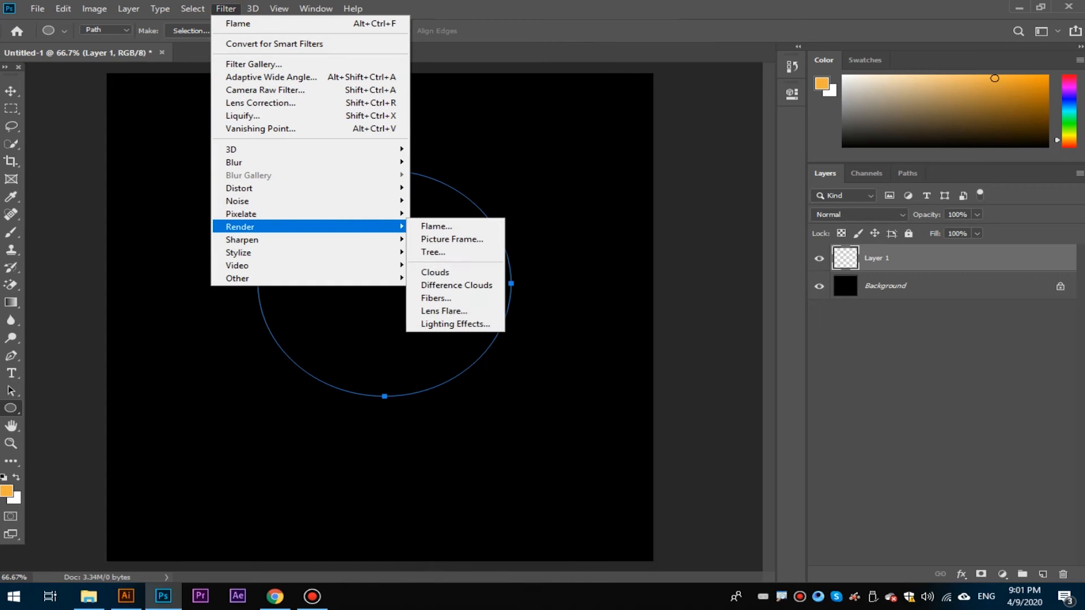
click(446, 226)
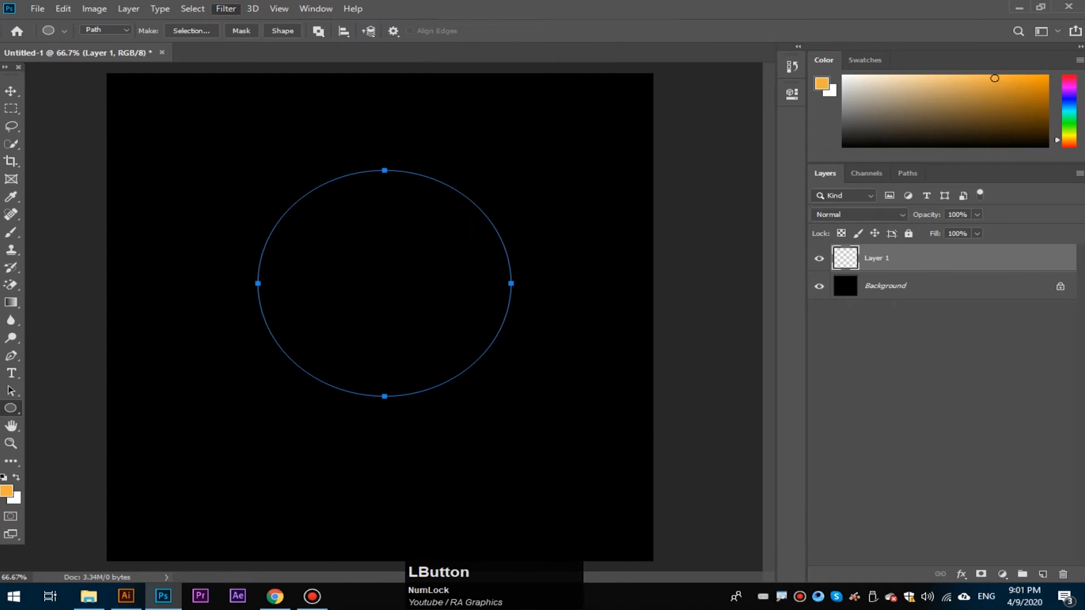
drag(532, 109, 740, 61)
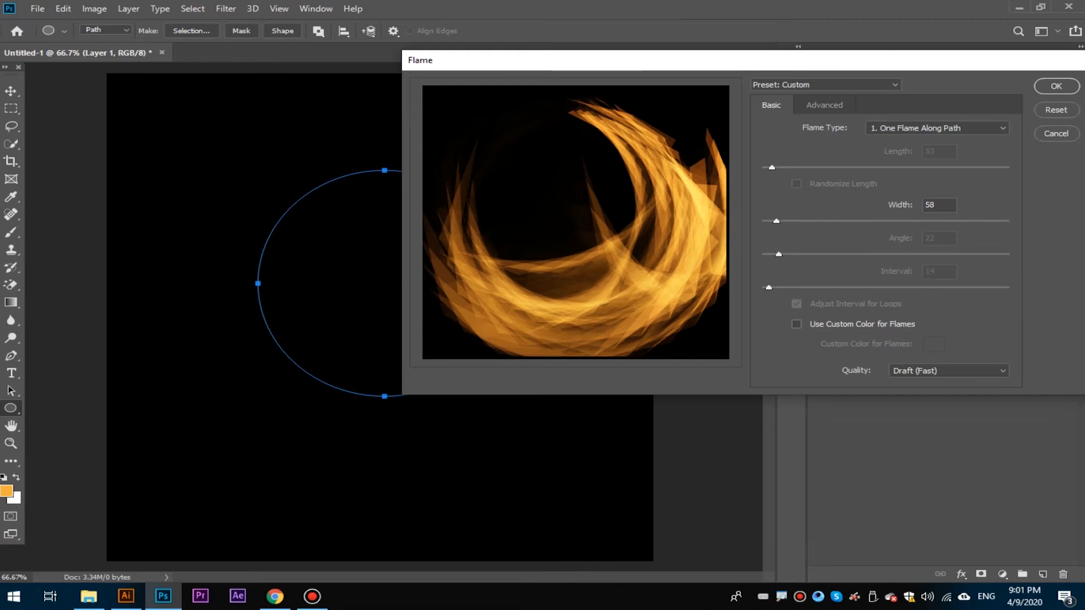
click(959, 128)
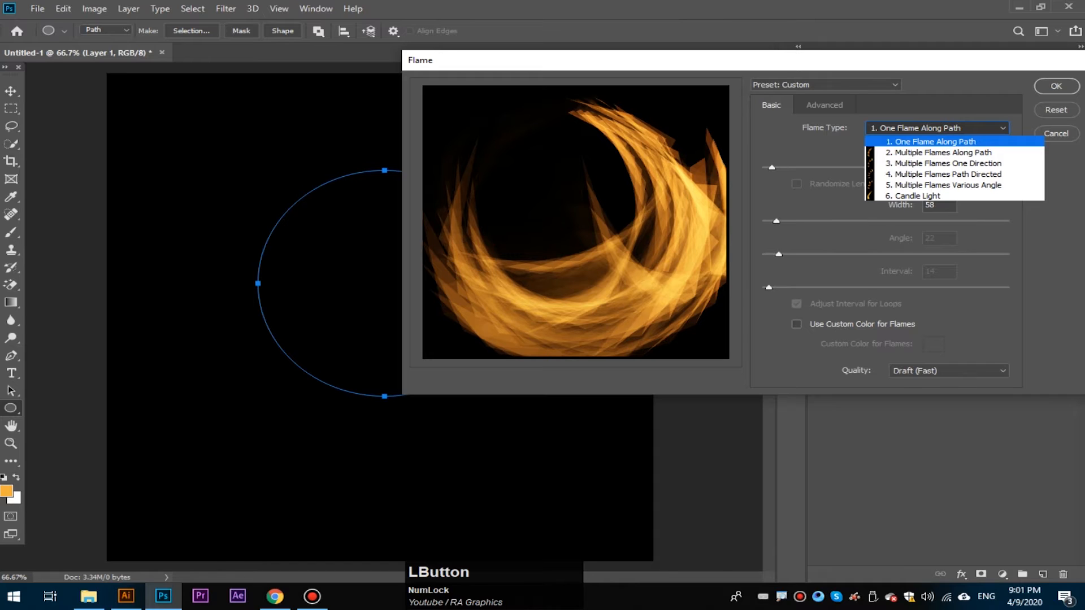
click(943, 152)
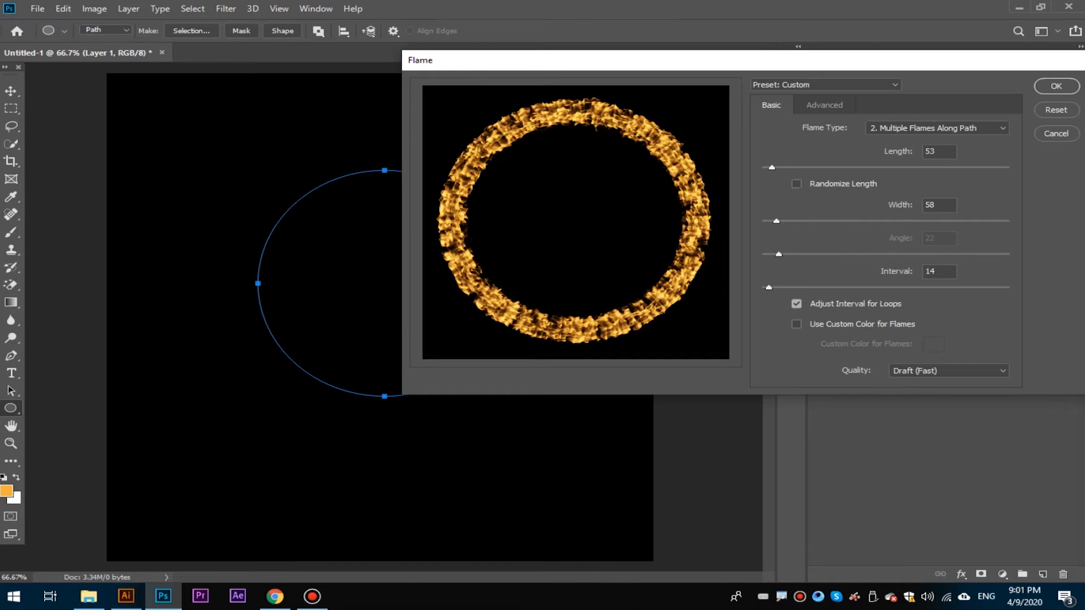
Try the flame types Multiple Flames One Direction, Multiple Flames Path Directed, Multiple Flames Various Angle, Candle Light and One Flame Along Path in the preview.
drag(741, 60, 708, 61)
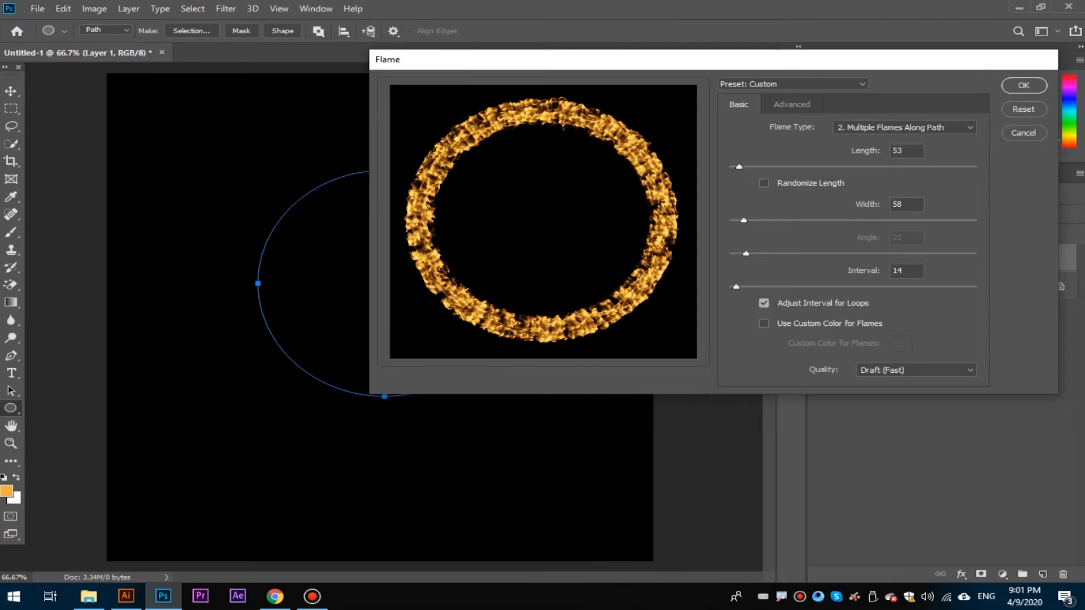
drag(700, 63, 760, 108)
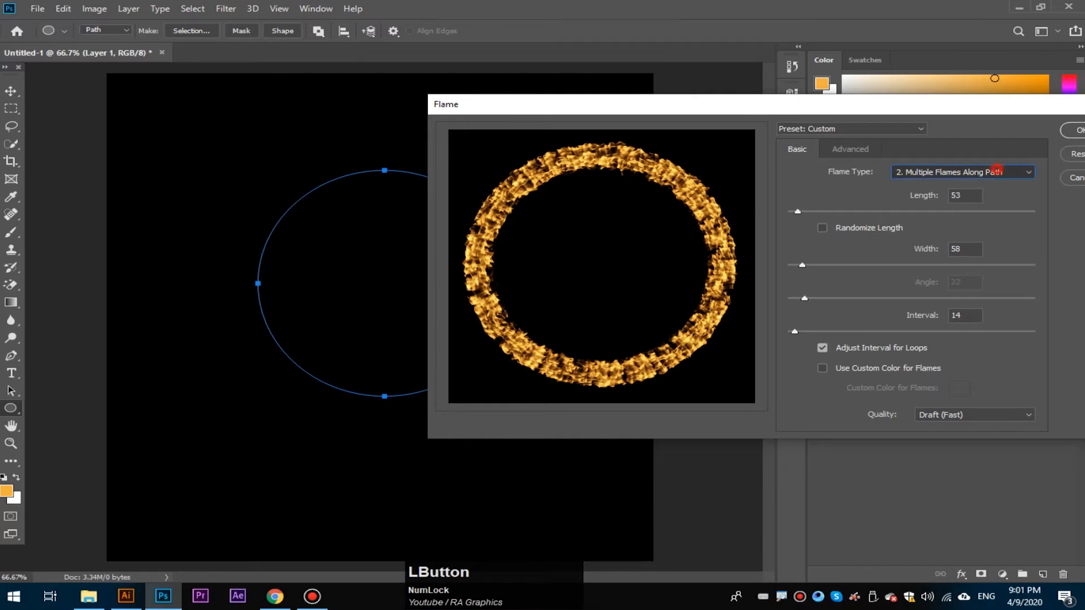
click(993, 172)
click(969, 207)
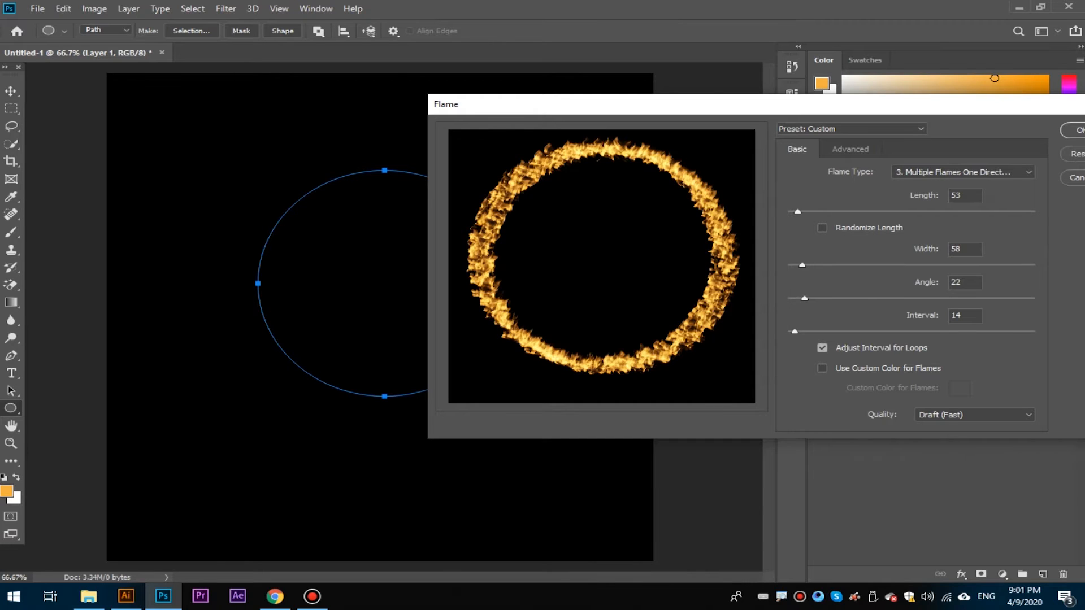
click(963, 172)
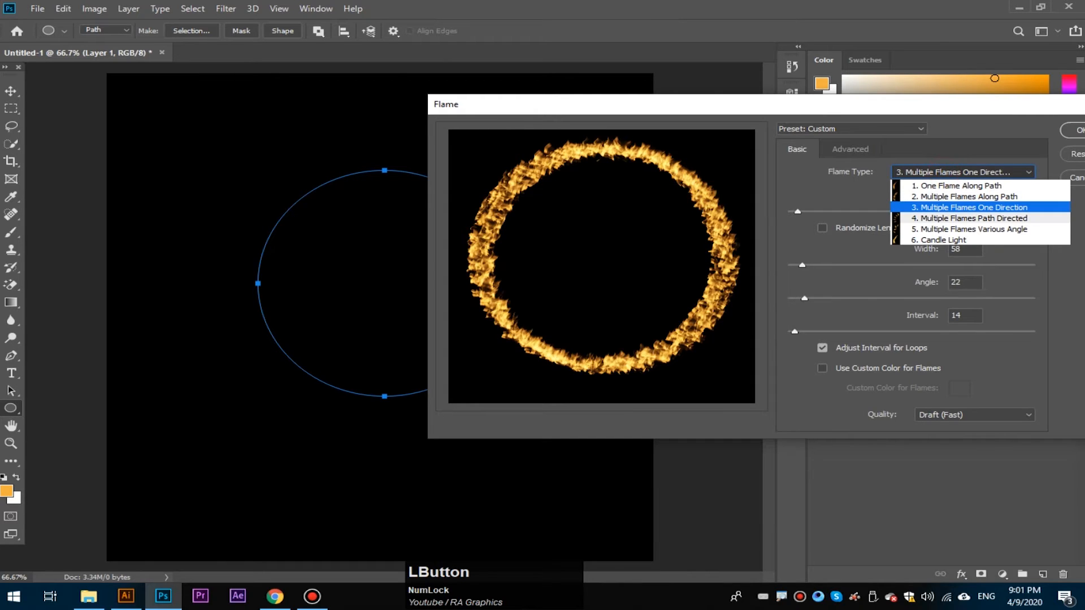
click(970, 219)
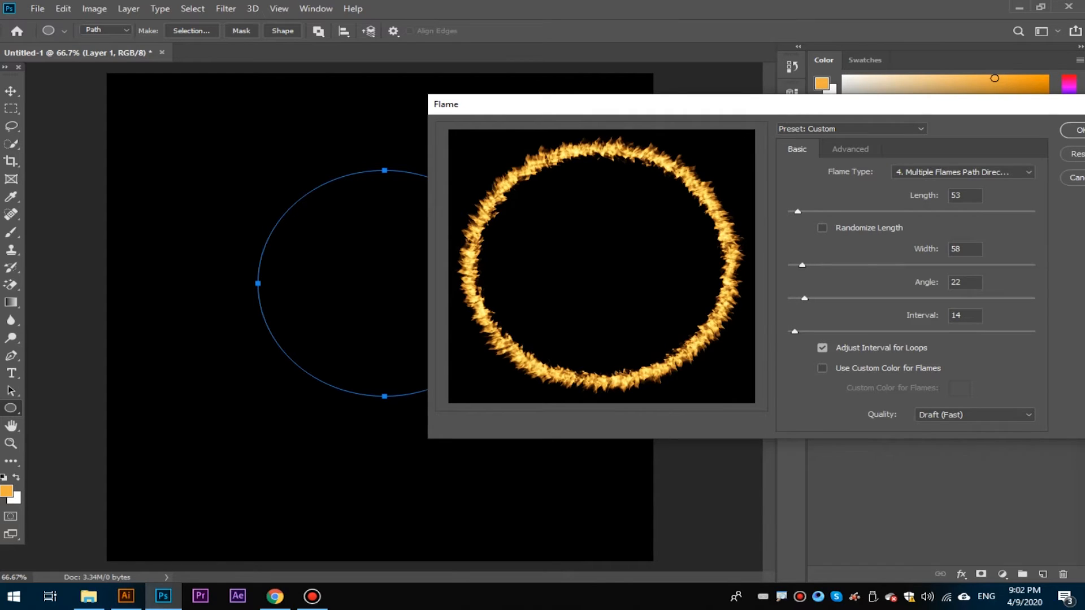
click(963, 172)
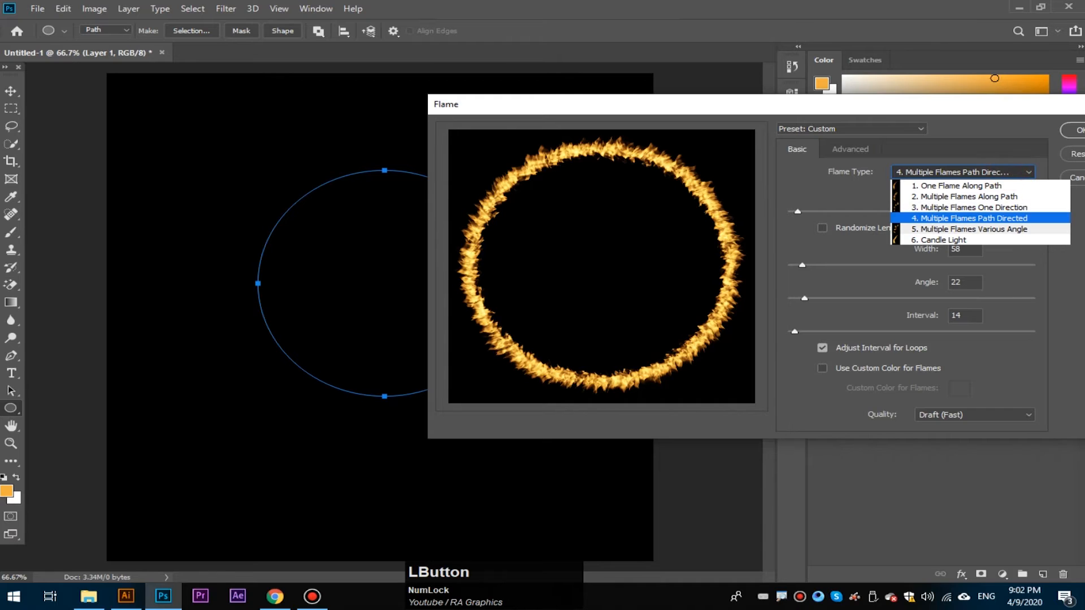
click(980, 229)
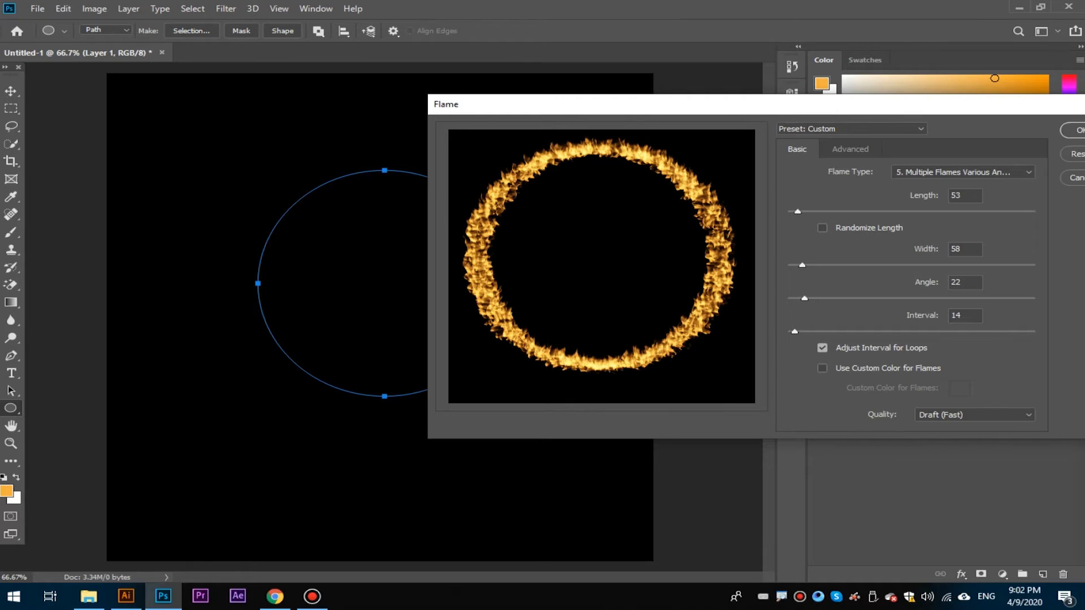
click(963, 171)
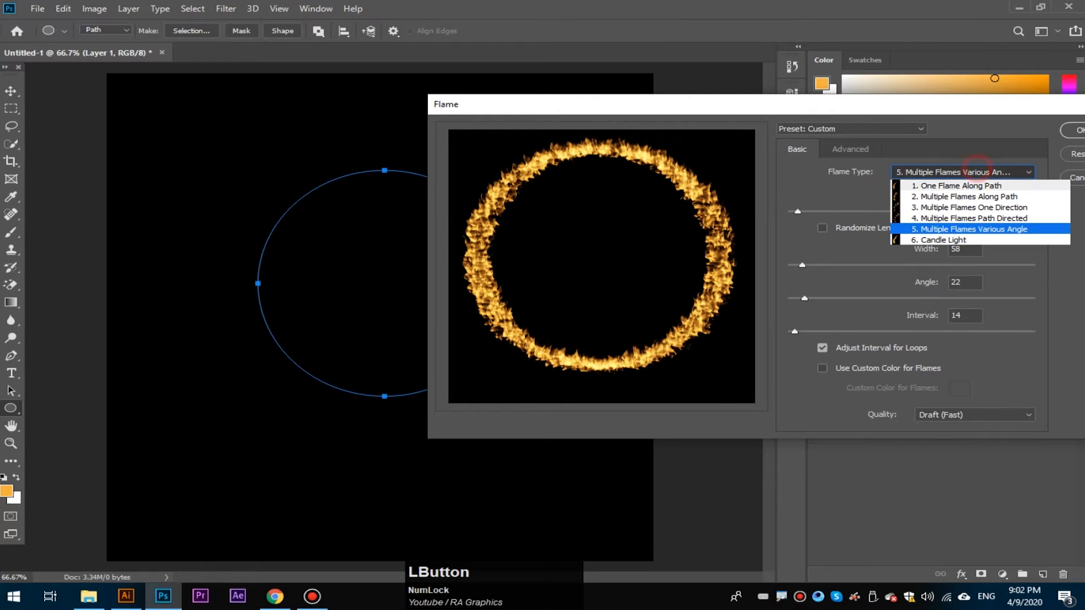
click(927, 240)
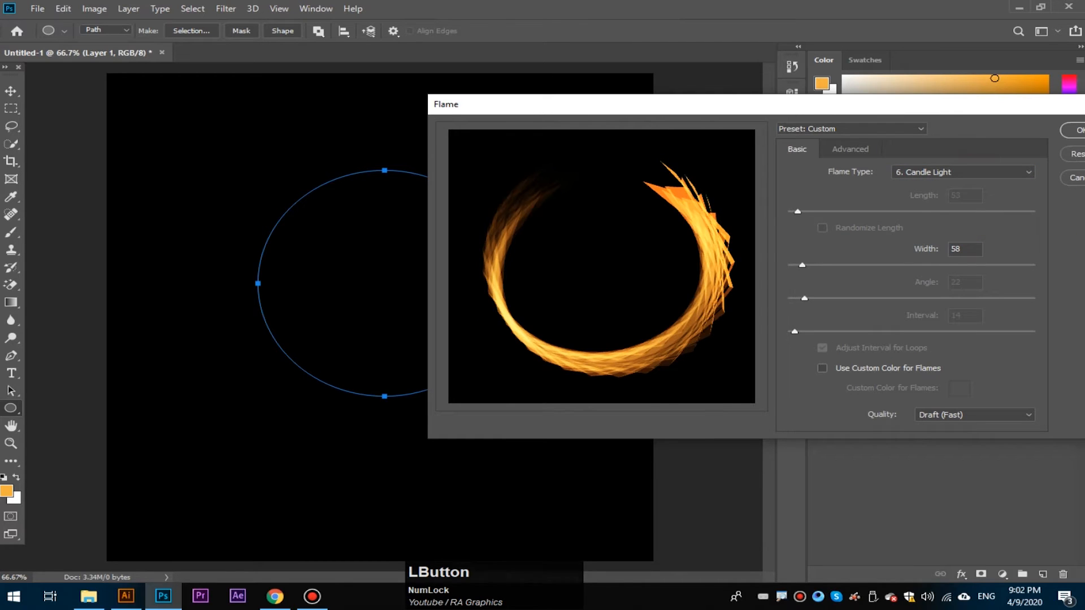
click(963, 172)
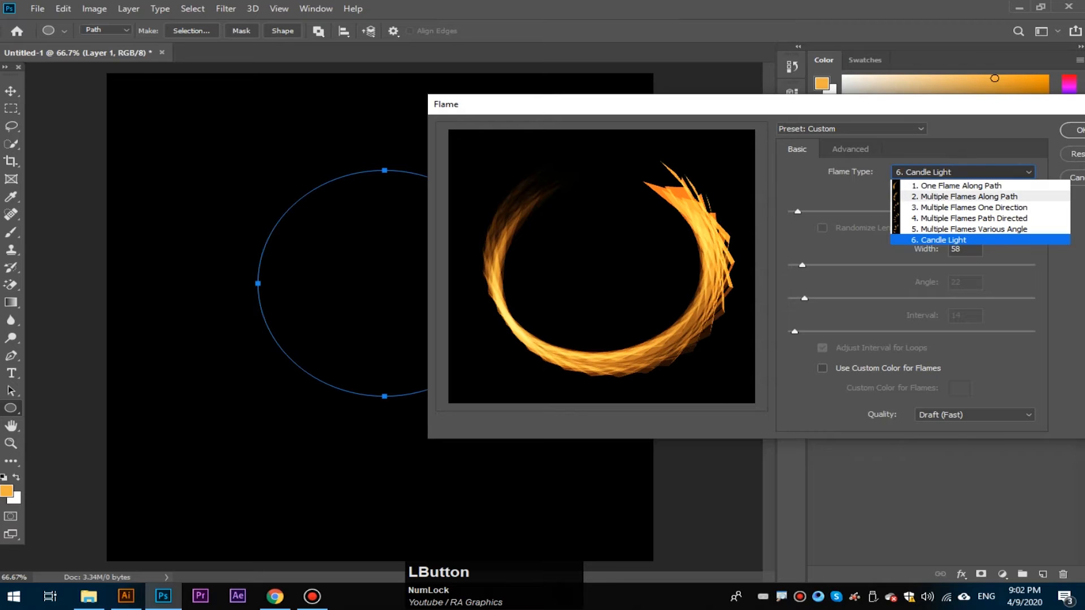
click(960, 185)
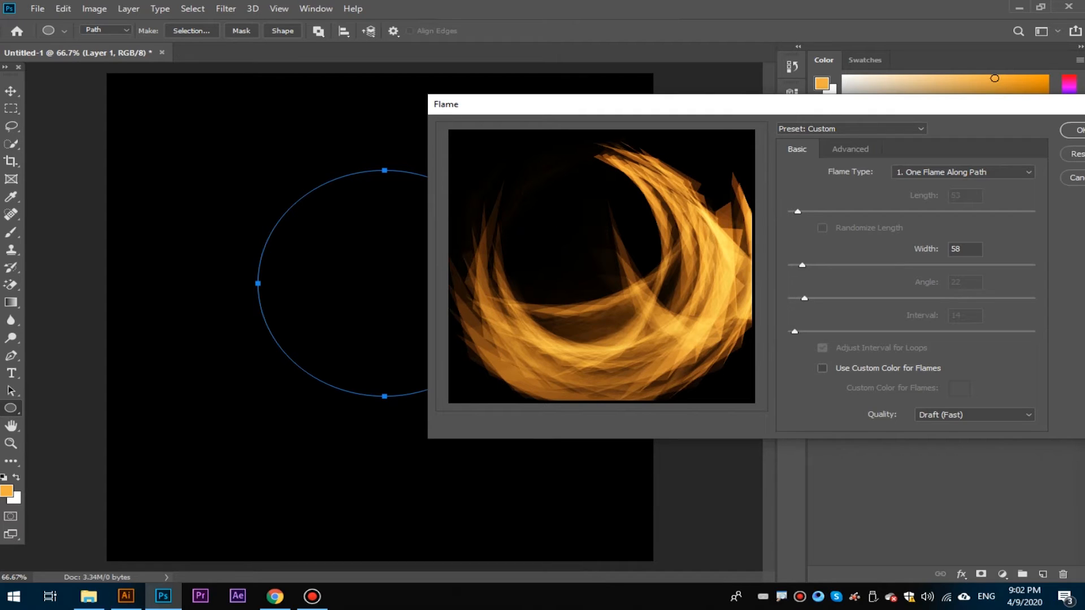
Choose the Multiple Flames Along Path flame type and set the flame length to 50.
click(964, 172)
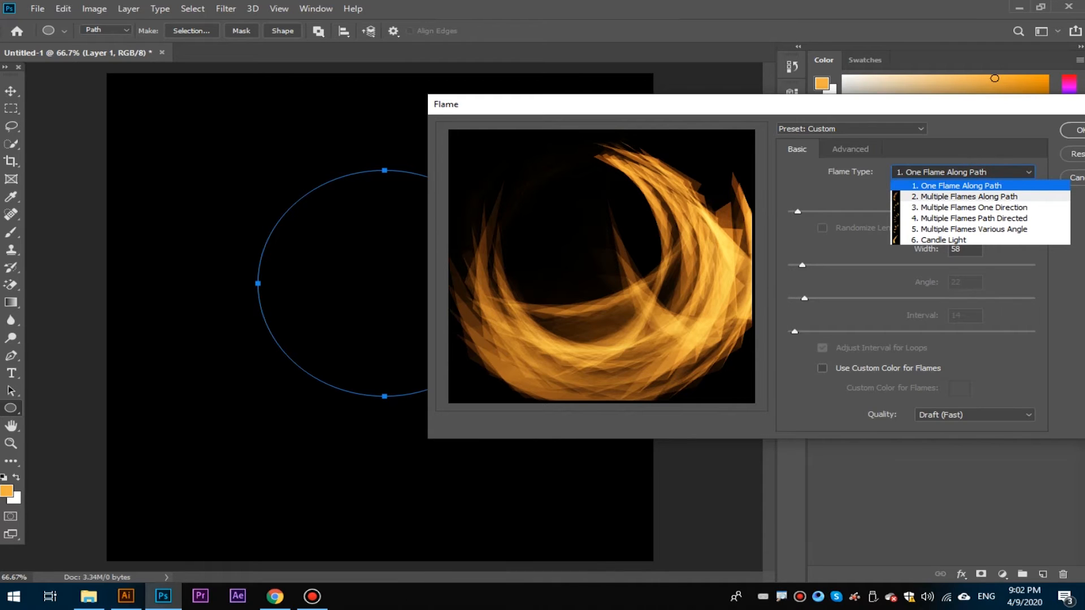
click(968, 196)
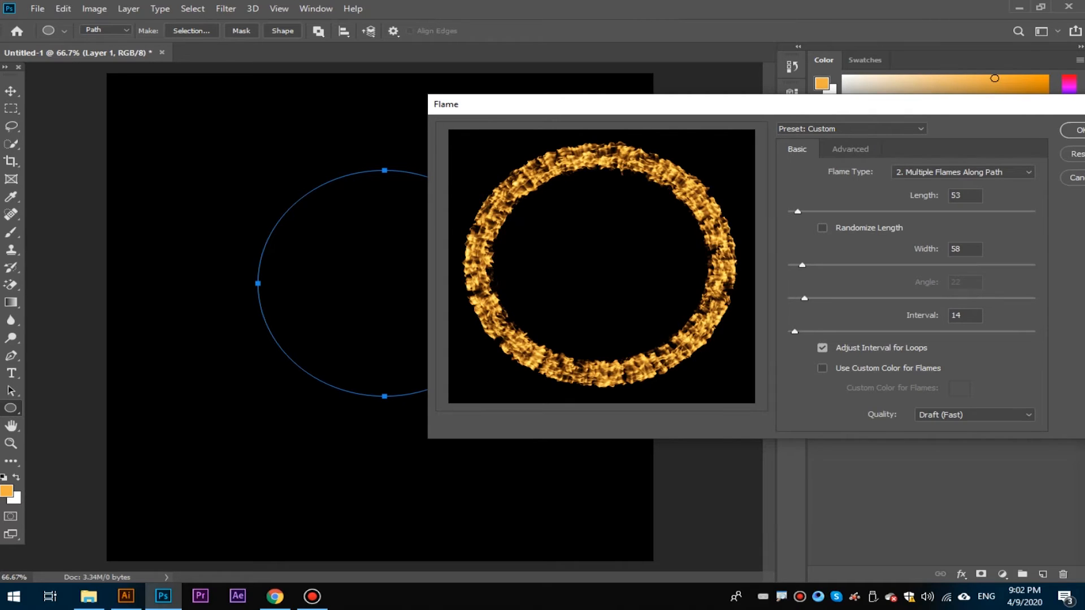
drag(797, 212, 810, 211)
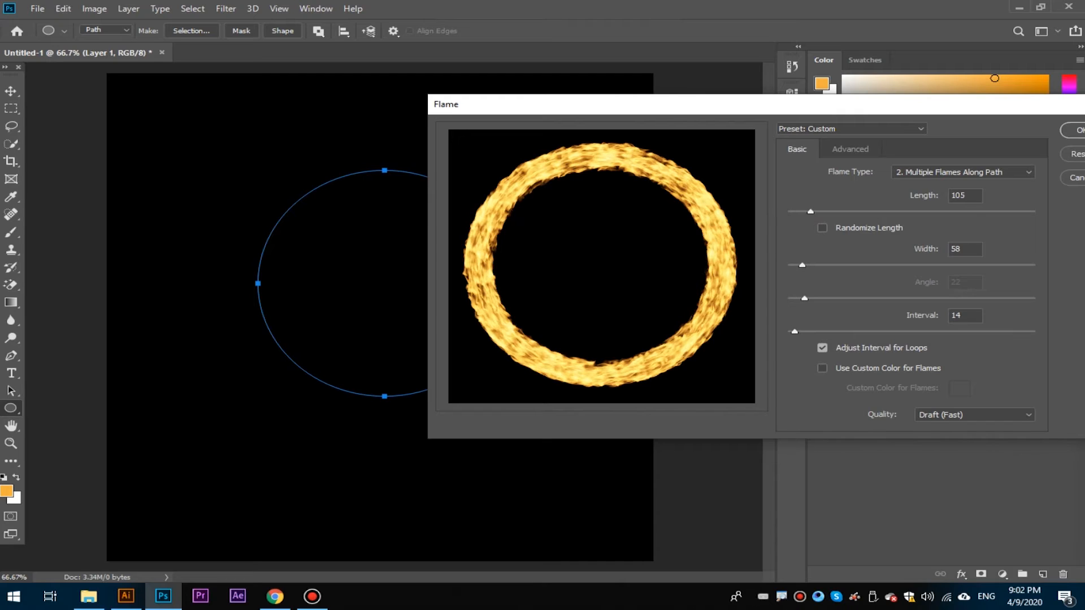
drag(810, 211, 801, 211)
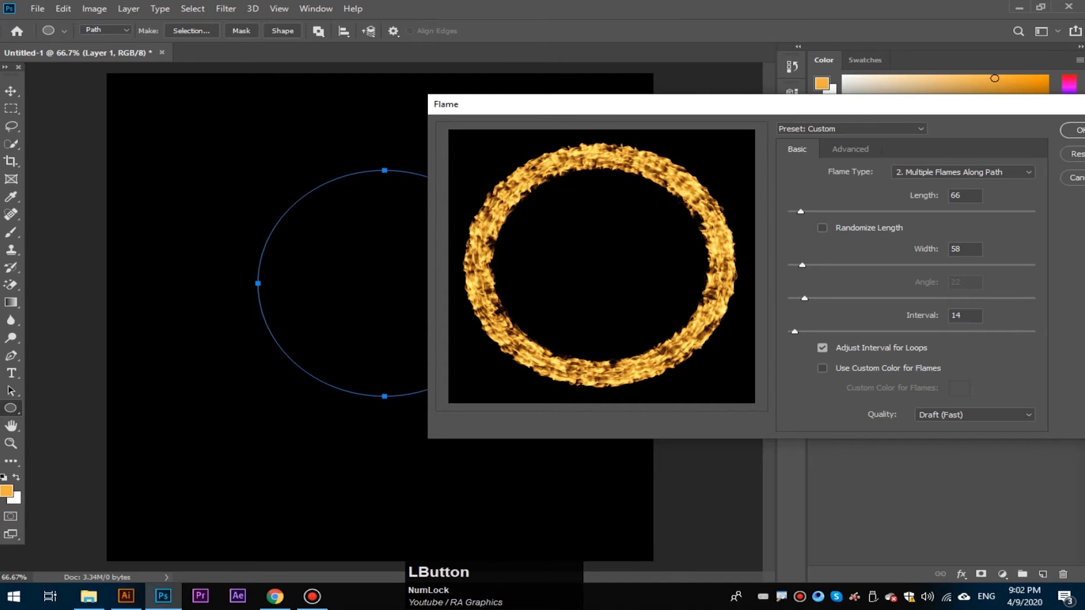
drag(800, 211, 797, 212)
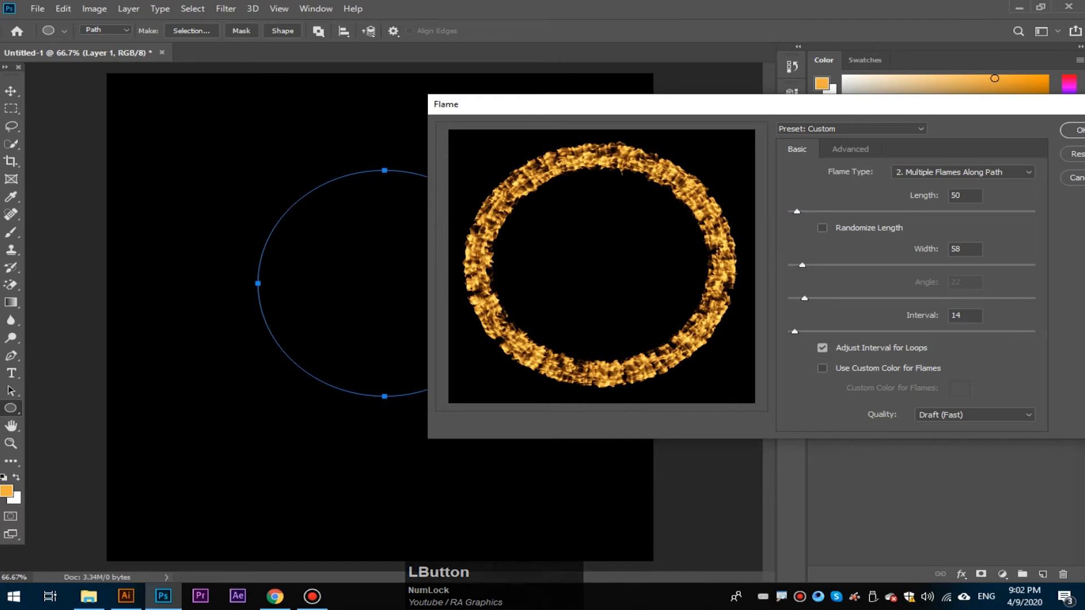
Set the flame width to 39 and the flame interval to 16.
drag(802, 265, 833, 265)
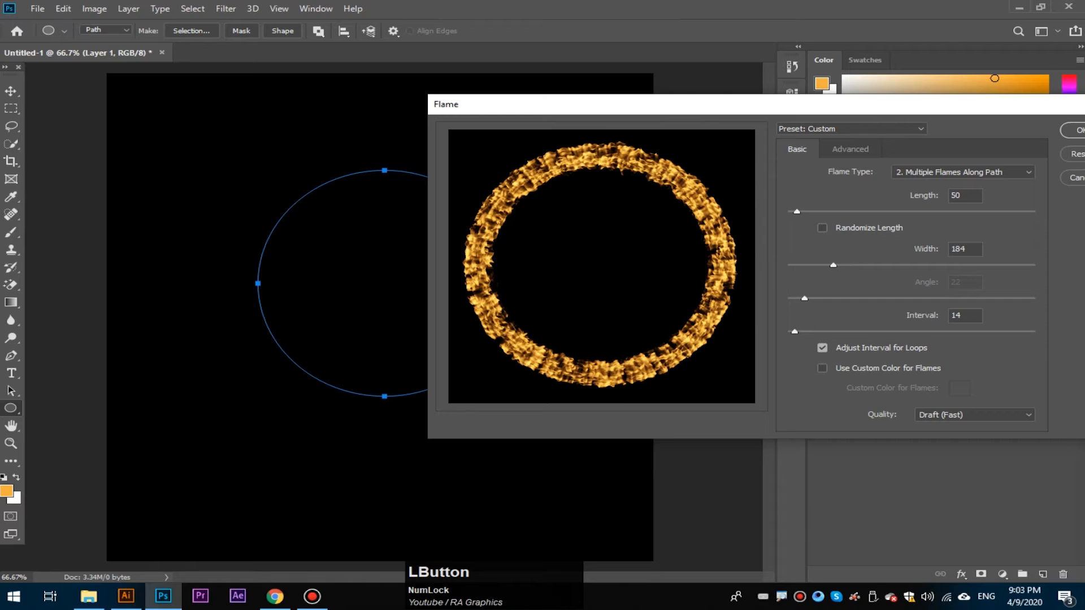
drag(833, 265, 798, 265)
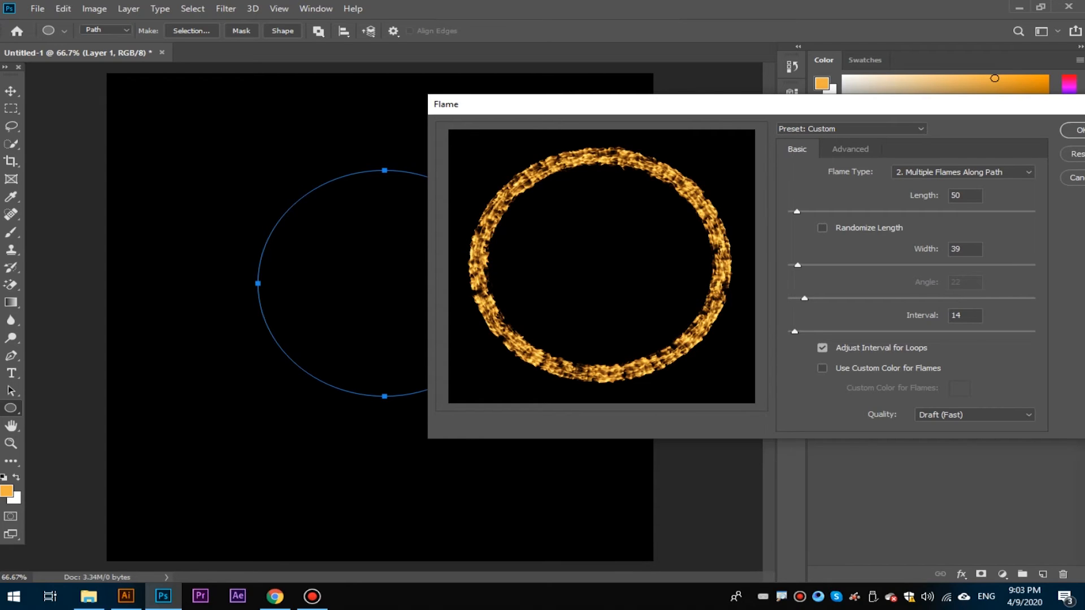
drag(795, 332, 818, 332)
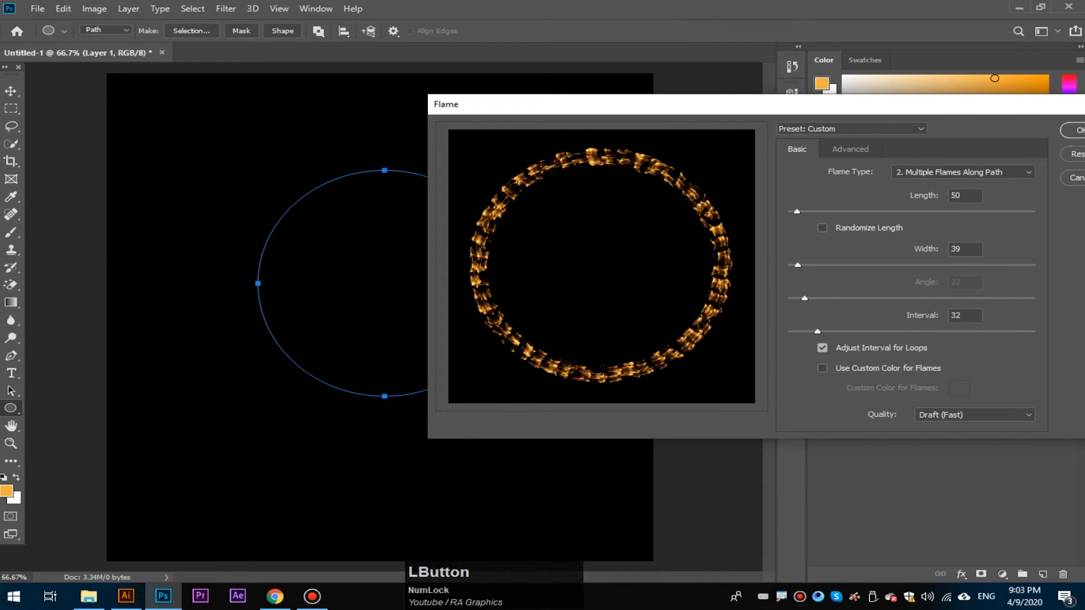
drag(817, 332, 797, 332)
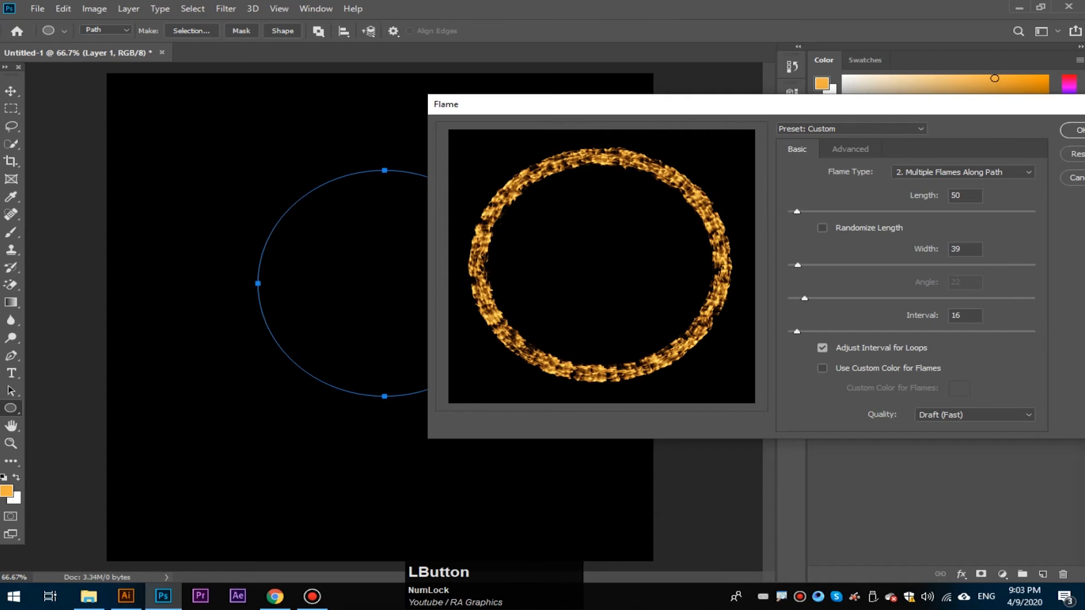
Try the Multiple Flames One Direction flame type with the angle at 59 and at 23.
click(963, 172)
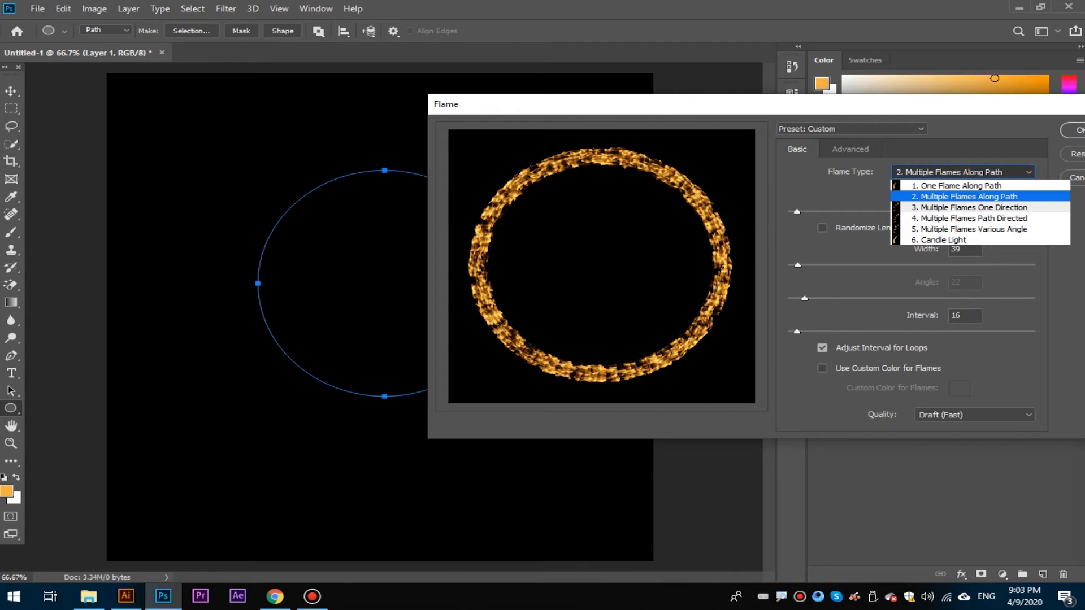
click(1011, 207)
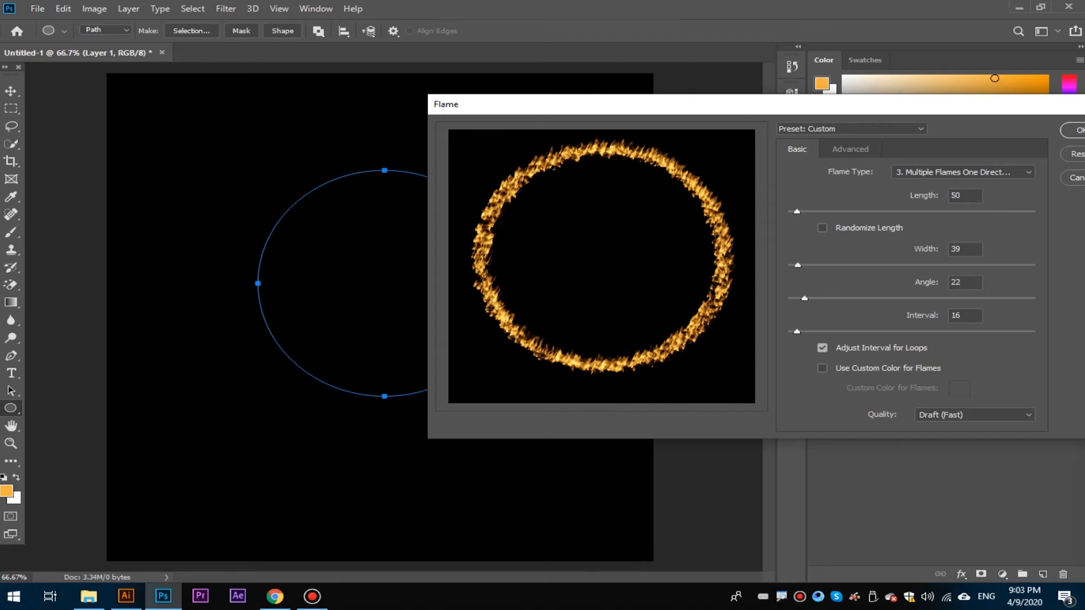
drag(804, 298, 827, 298)
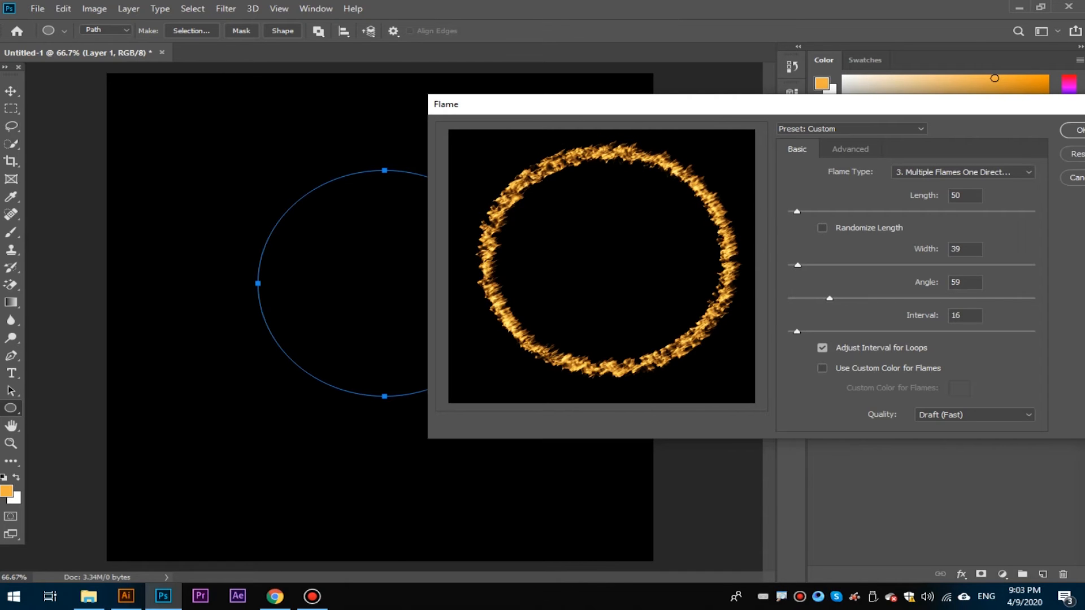
drag(830, 298, 805, 297)
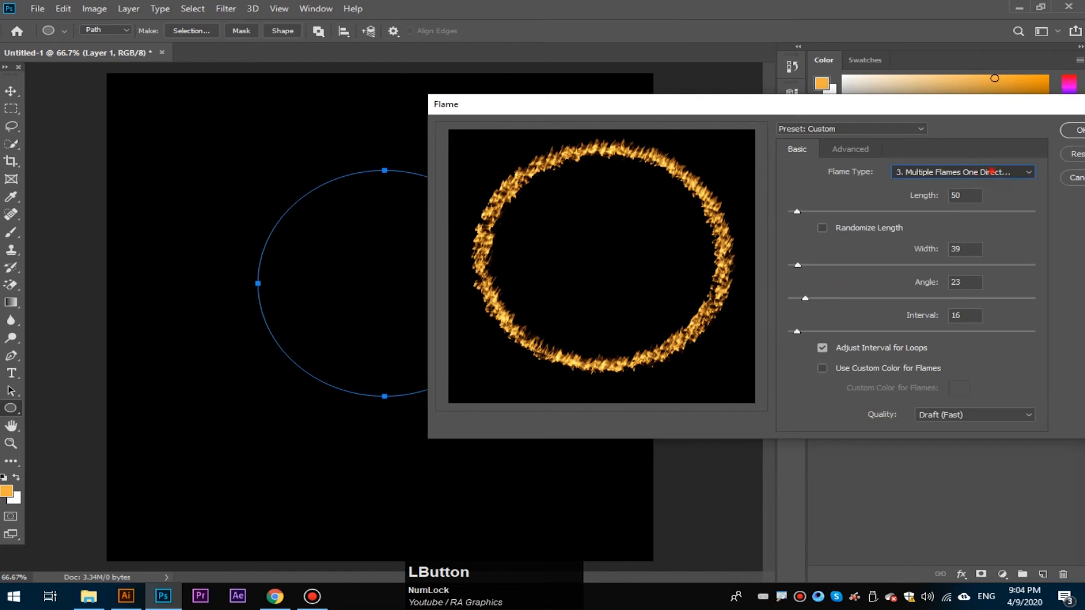
Render the ring with the Multiple Flames Various Angle flame type, angle 42 and width 51.
click(962, 172)
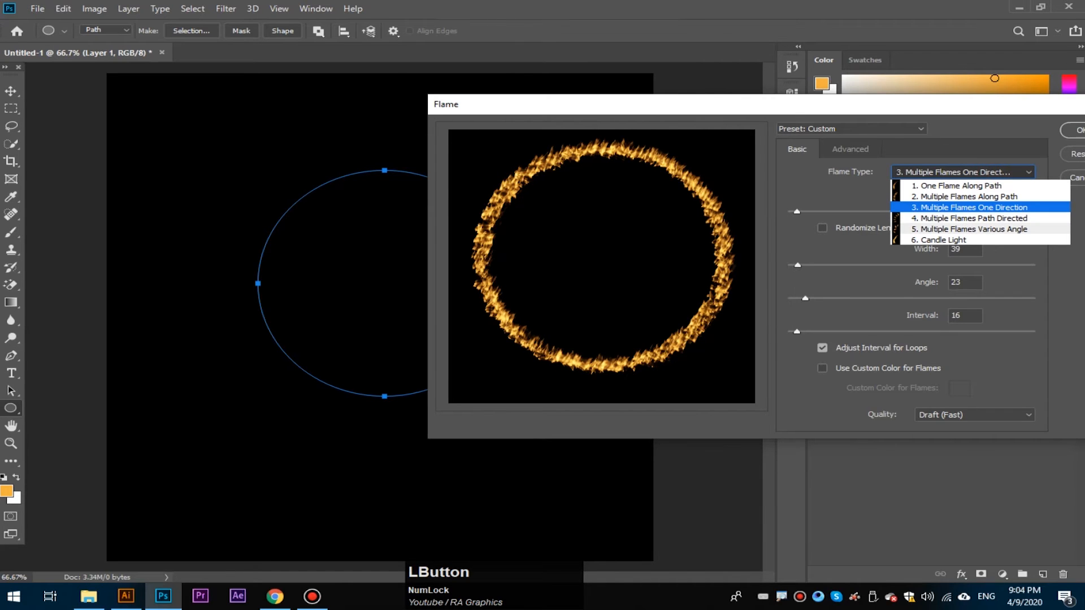
click(1007, 229)
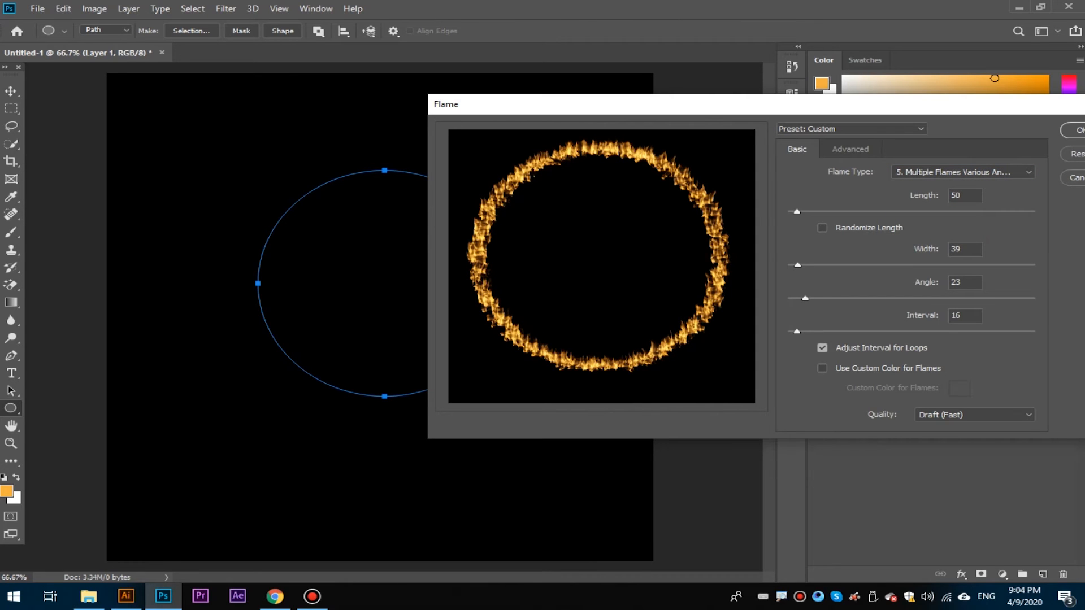
drag(806, 298, 818, 299)
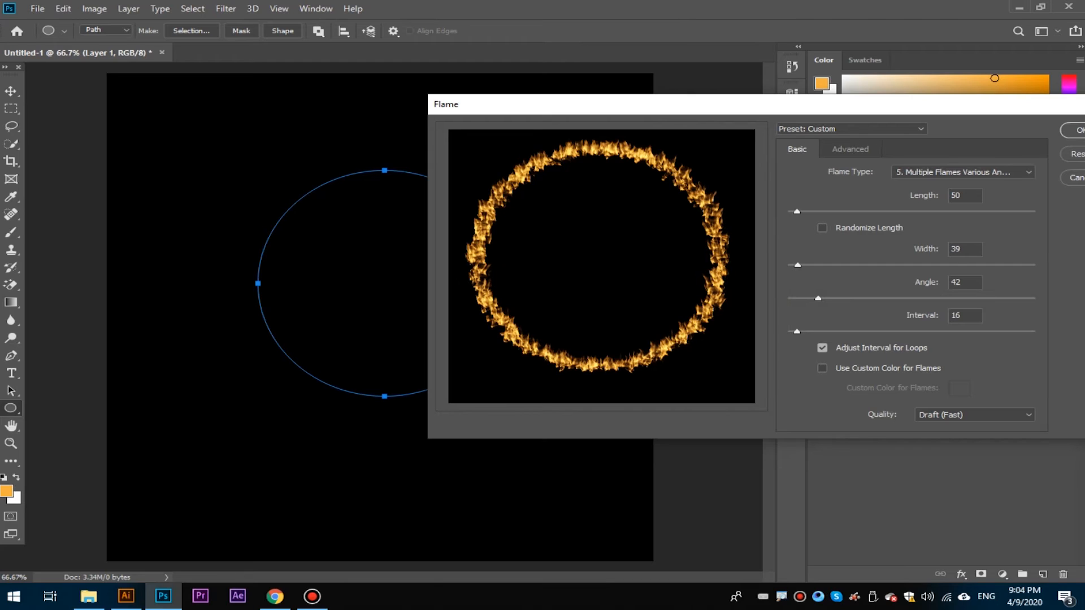
drag(798, 264, 804, 265)
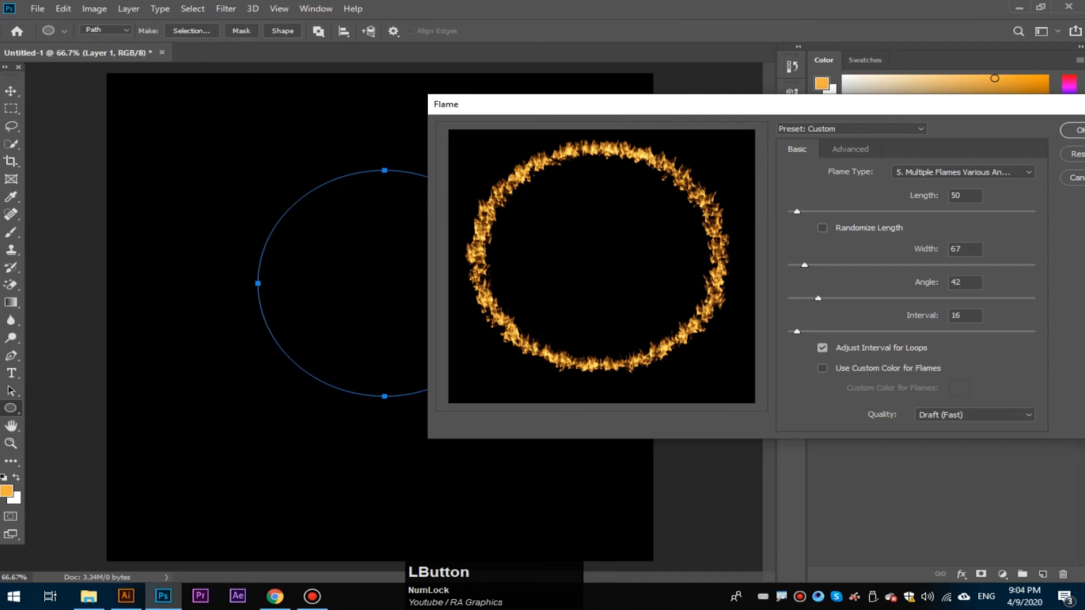
drag(805, 264, 800, 265)
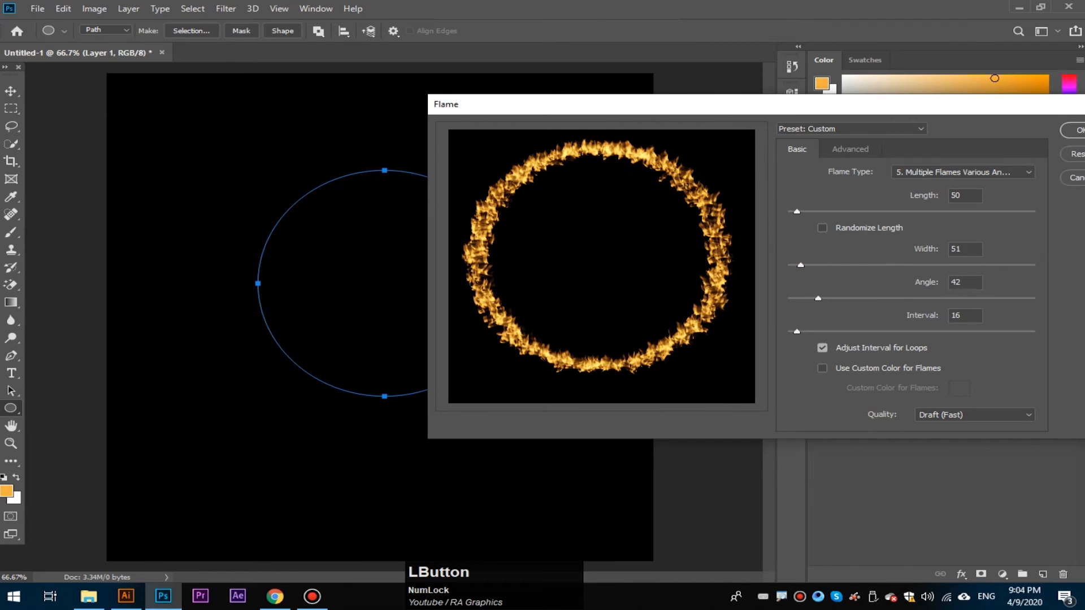
drag(722, 103, 359, 91)
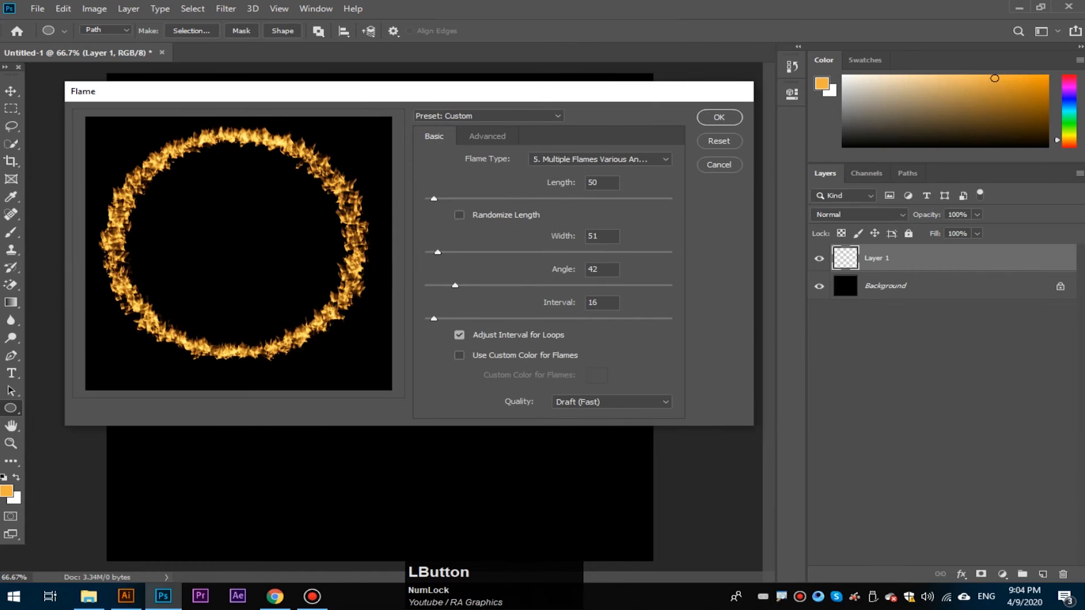
click(719, 117)
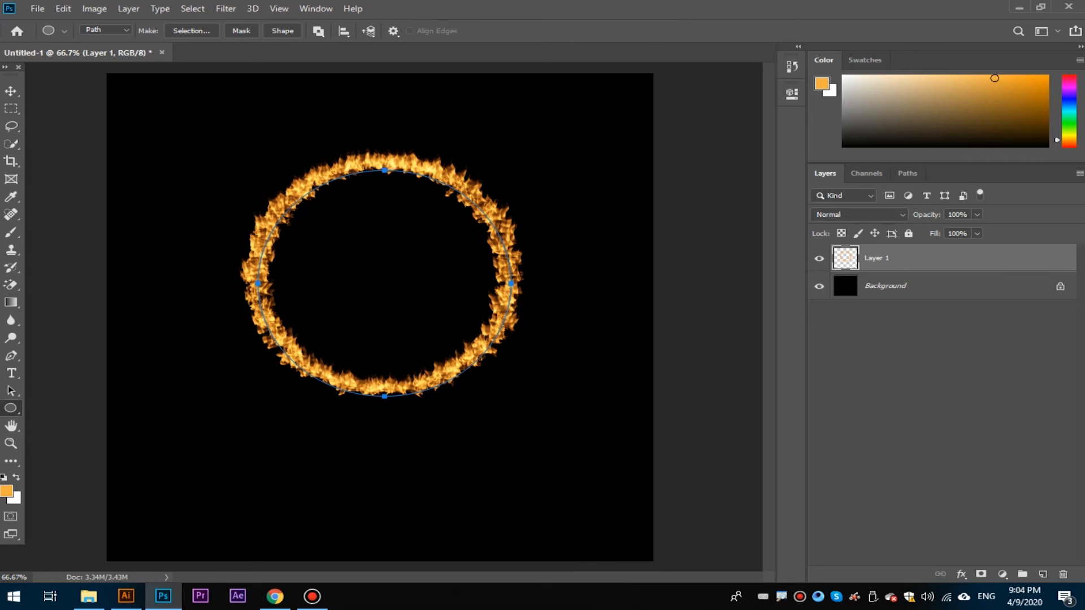
Delete the circular path around the flame ring, accepting its conversion to a regular path.
key(ctrl+KP_3)
key(Delete)
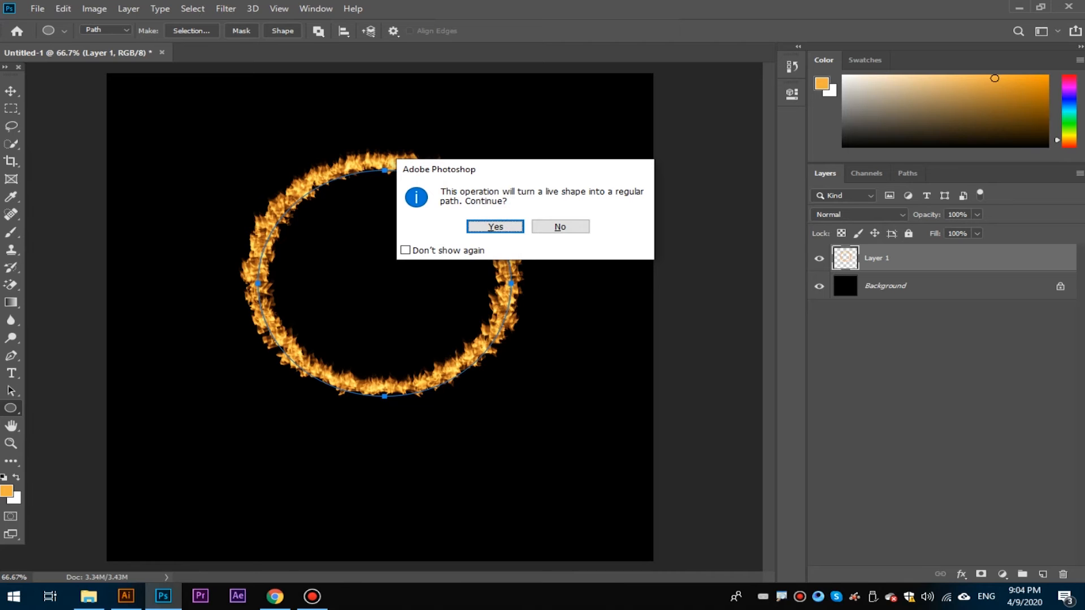
click(497, 226)
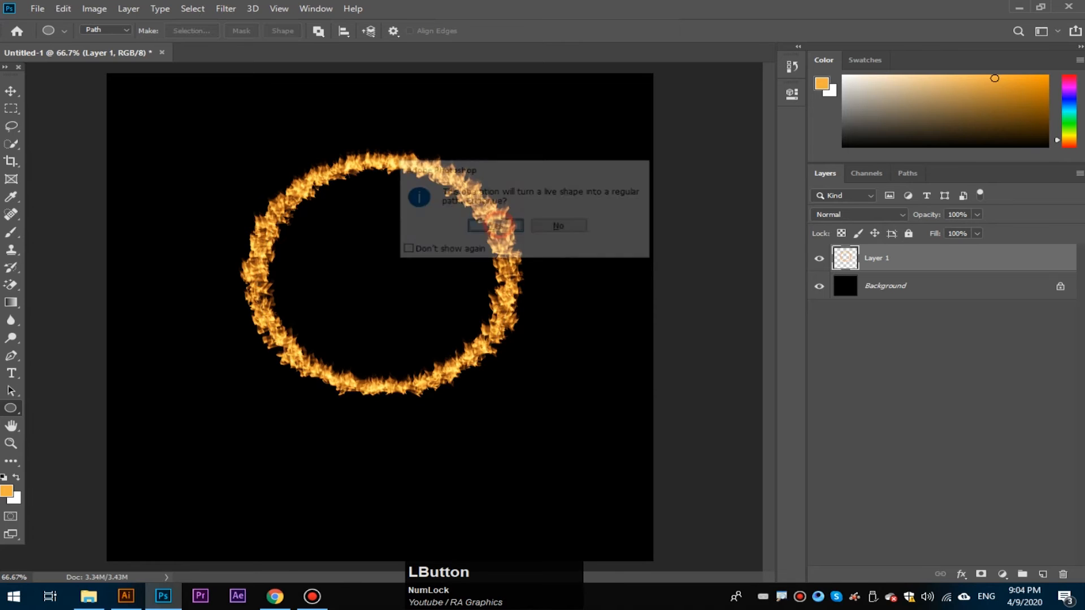
Free-transform the flame ring slightly and move it down towards the middle of the canvas.
click(11, 90)
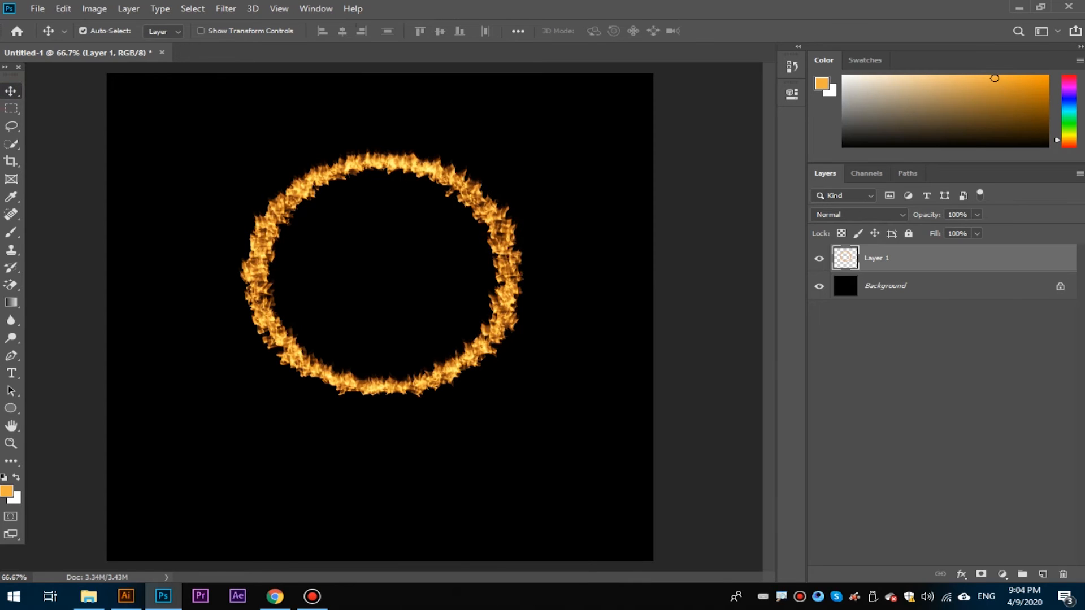
key(ctrl)
key(ctrl+t)
mouse_move(525, 148)
mouse_down()
mouse_move(469, 196)
mouse_move(523, 143)
mouse_up()
key(KP_Enter)
drag(489, 202, 480, 237)
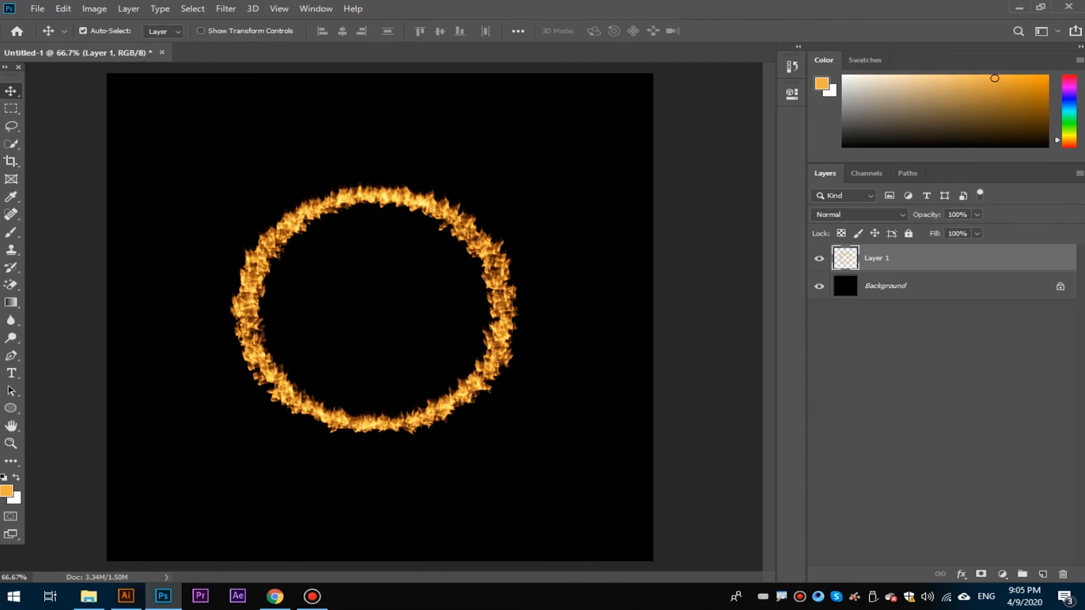
Delete the flame ring layer and add a new empty layer above the black background.
key(BackSpace)
key(ctrl+shift+n)
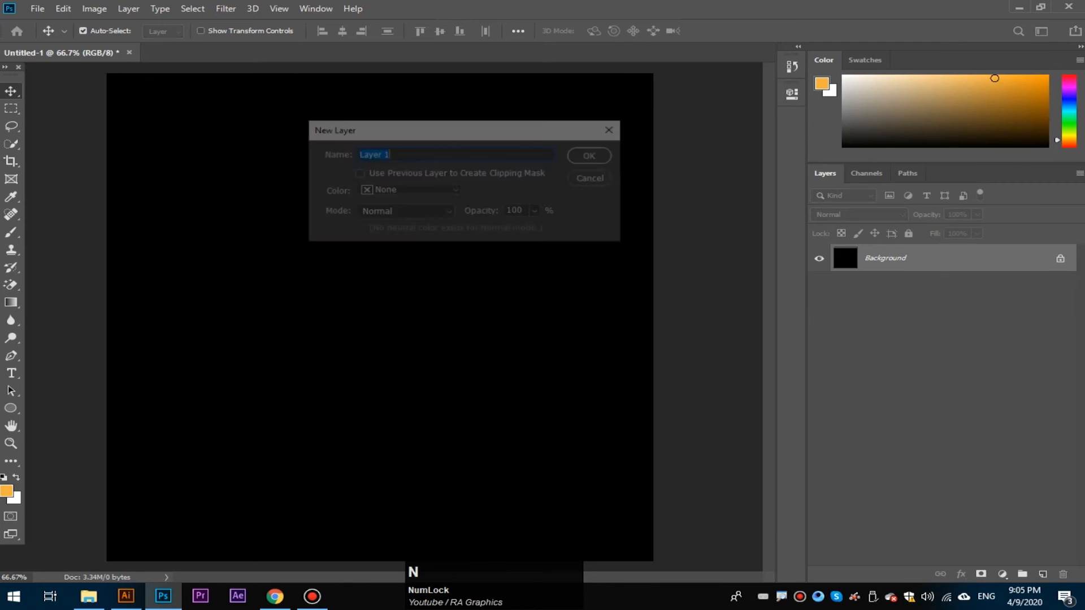
key(Return)
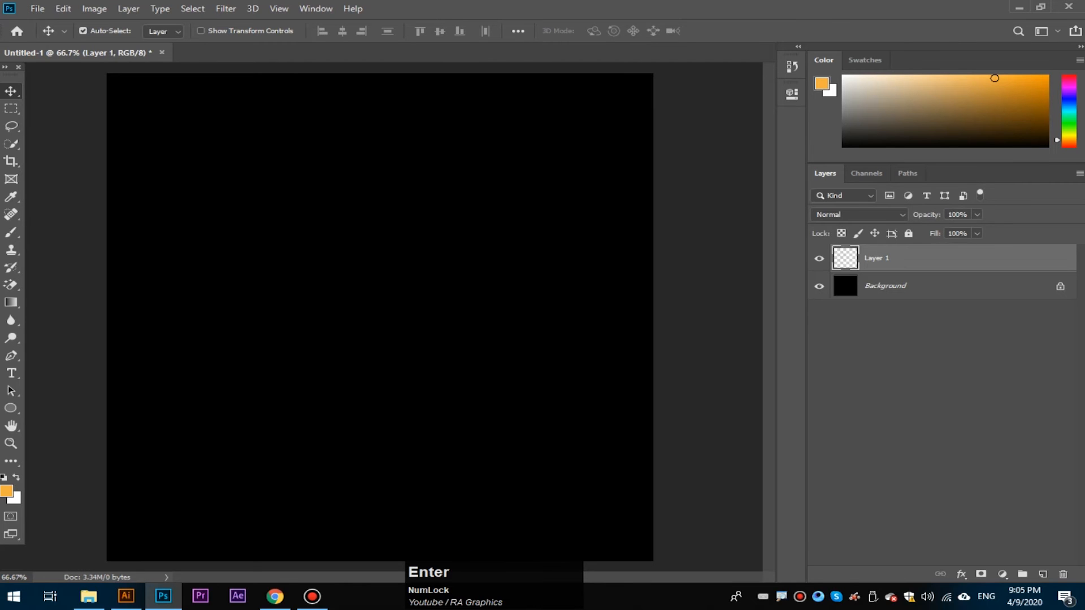
Draw an open, vertical S-shaped path with three anchor points on the new layer using the Pen tool.
key(p)
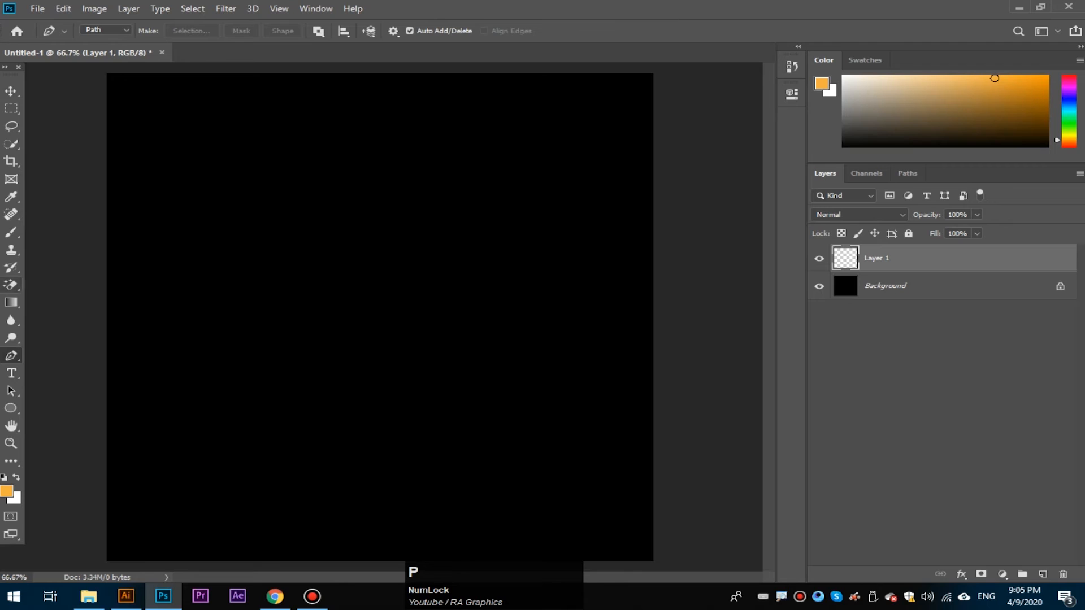
click(341, 178)
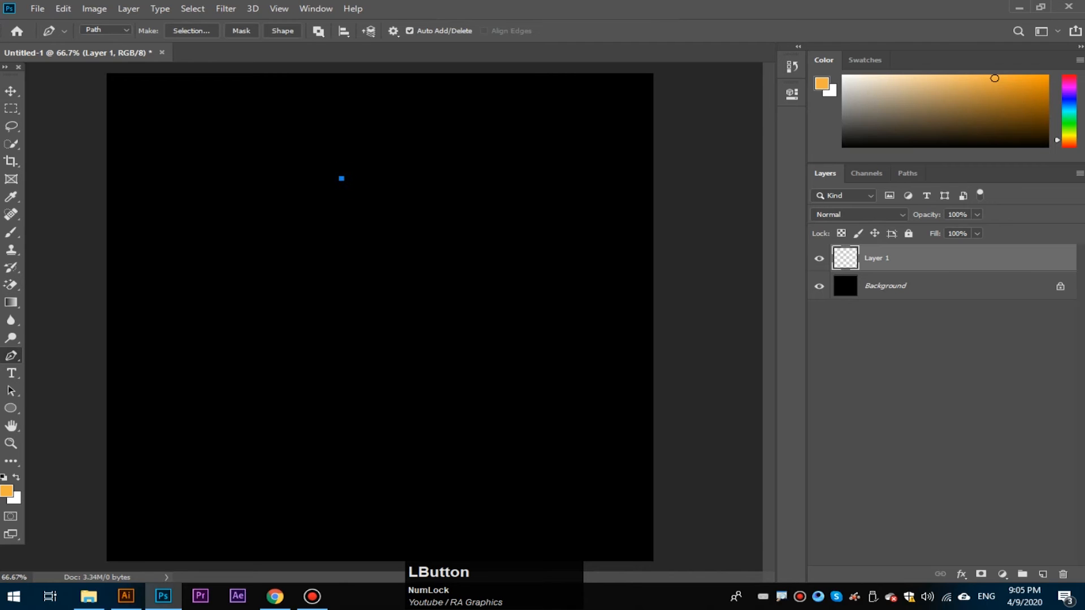
drag(345, 285, 313, 368)
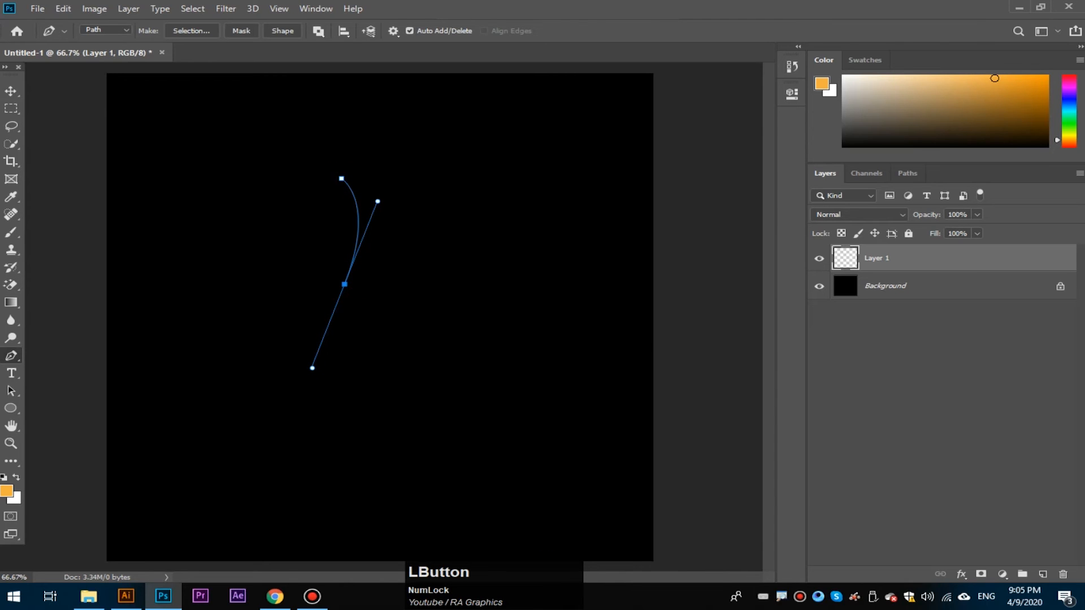
click(367, 425)
key(v)
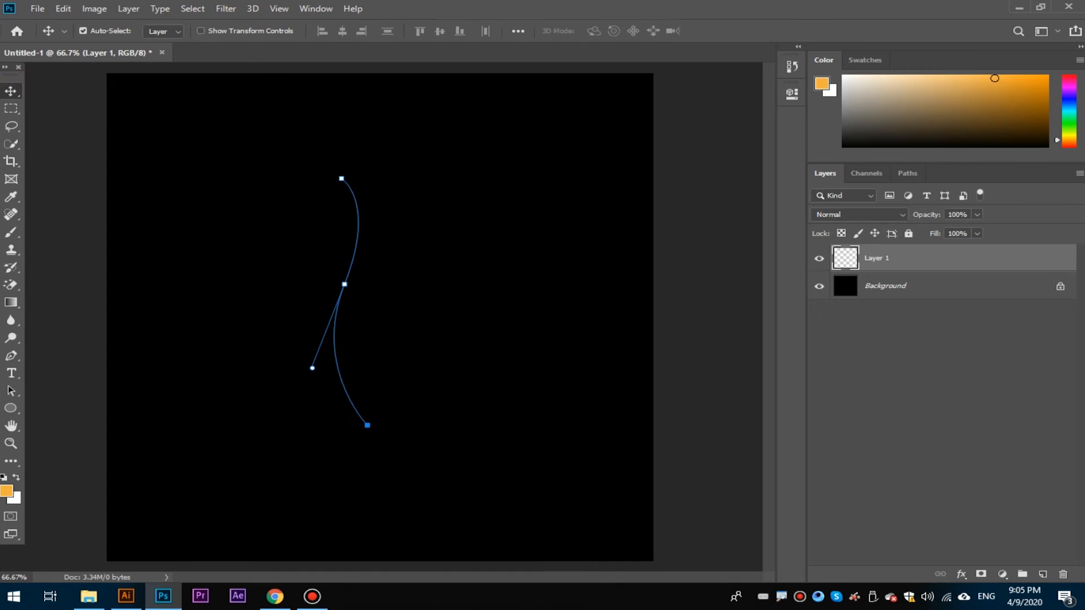
Render a flame on the S-shaped path with the One Flame Along Path type and delete the path.
click(225, 8)
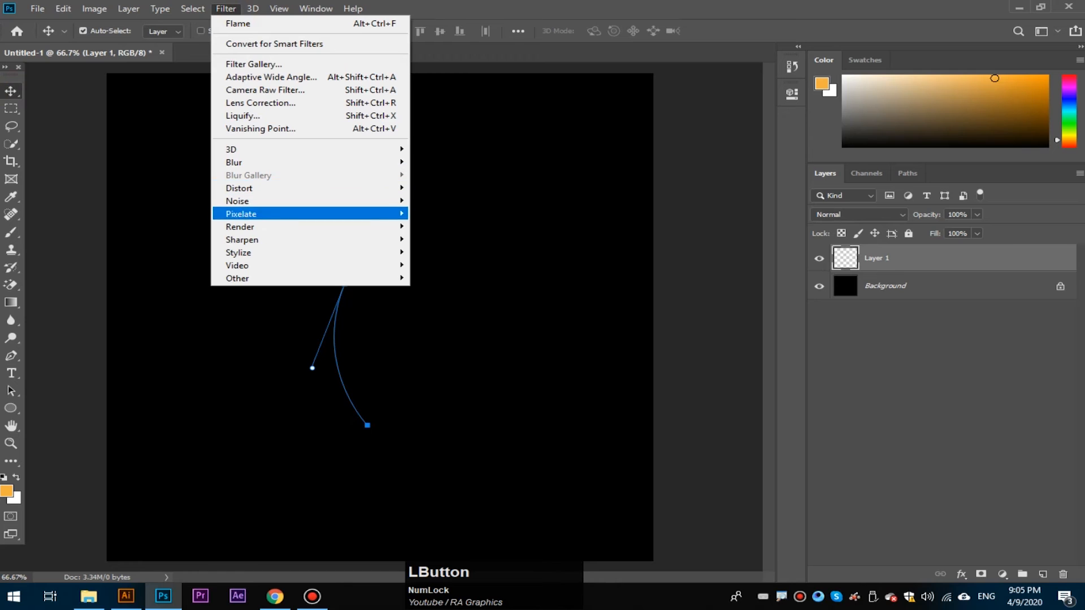
mouse_move(254, 226)
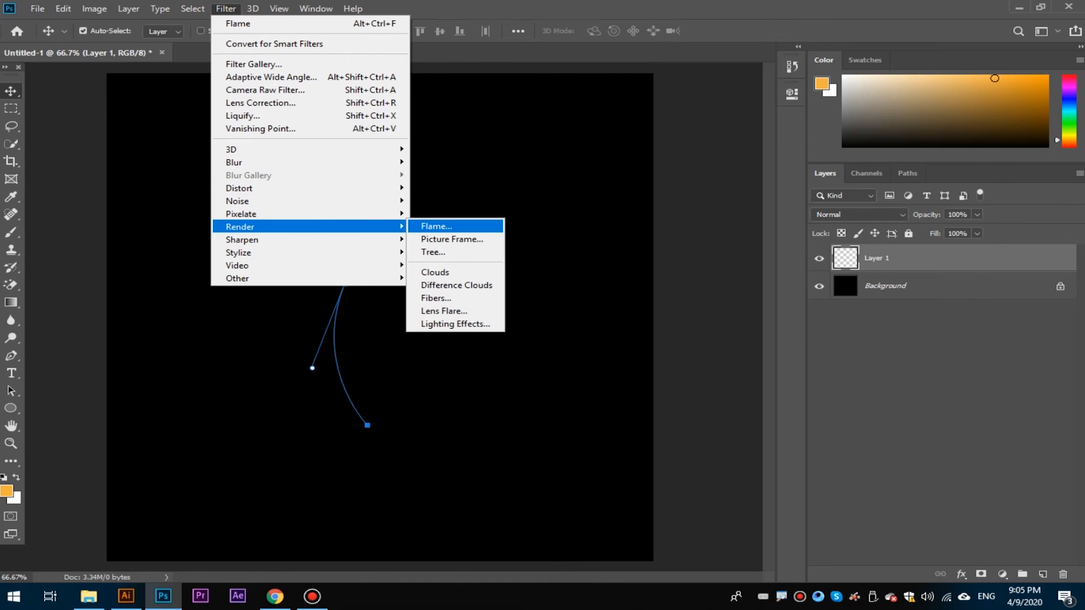
click(419, 226)
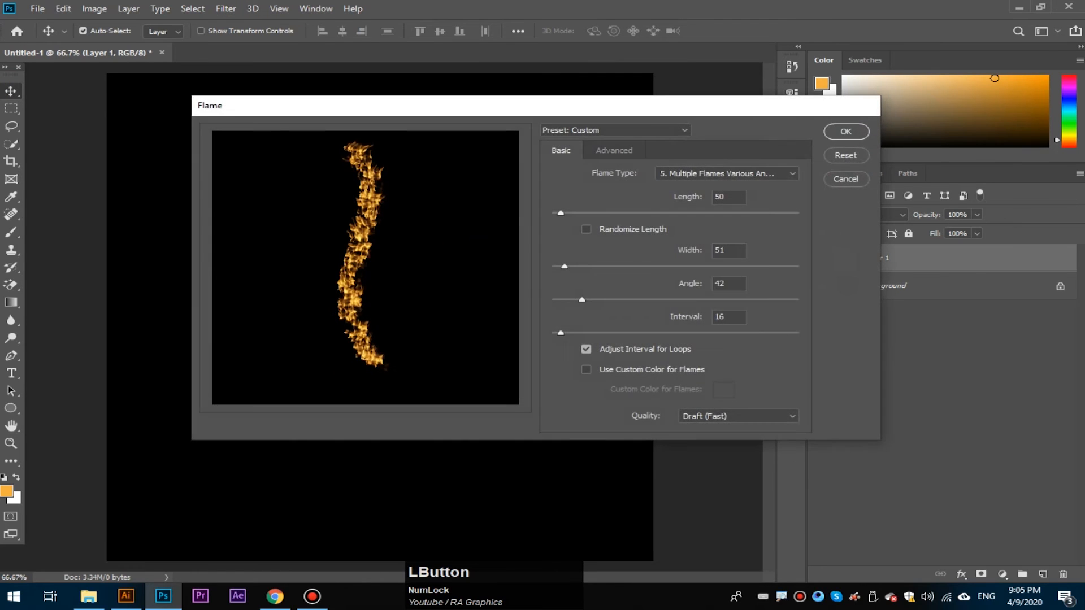
drag(451, 109, 465, 66)
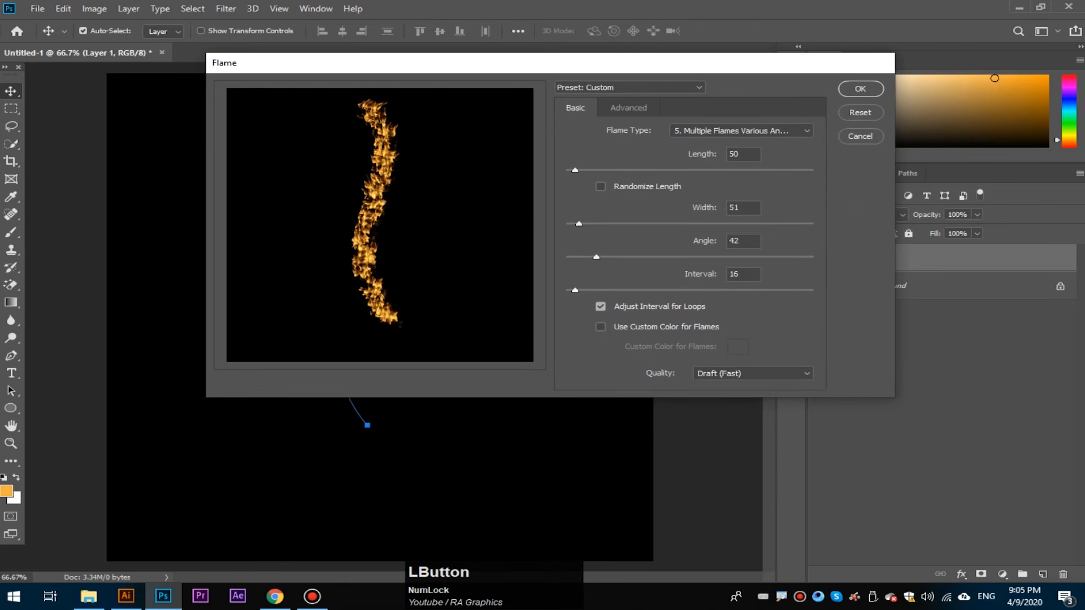
click(757, 131)
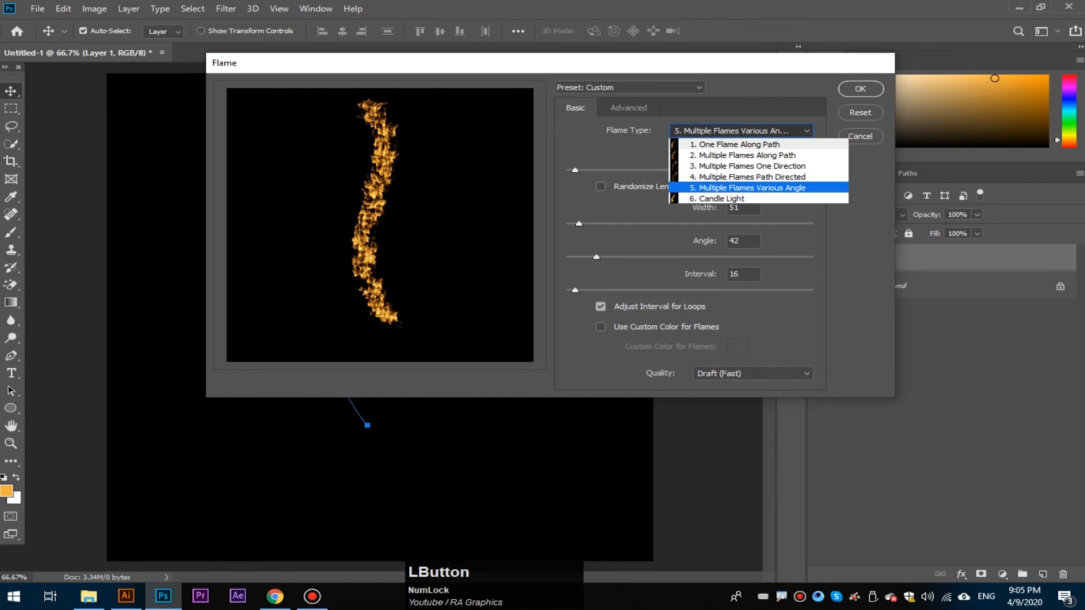
click(750, 143)
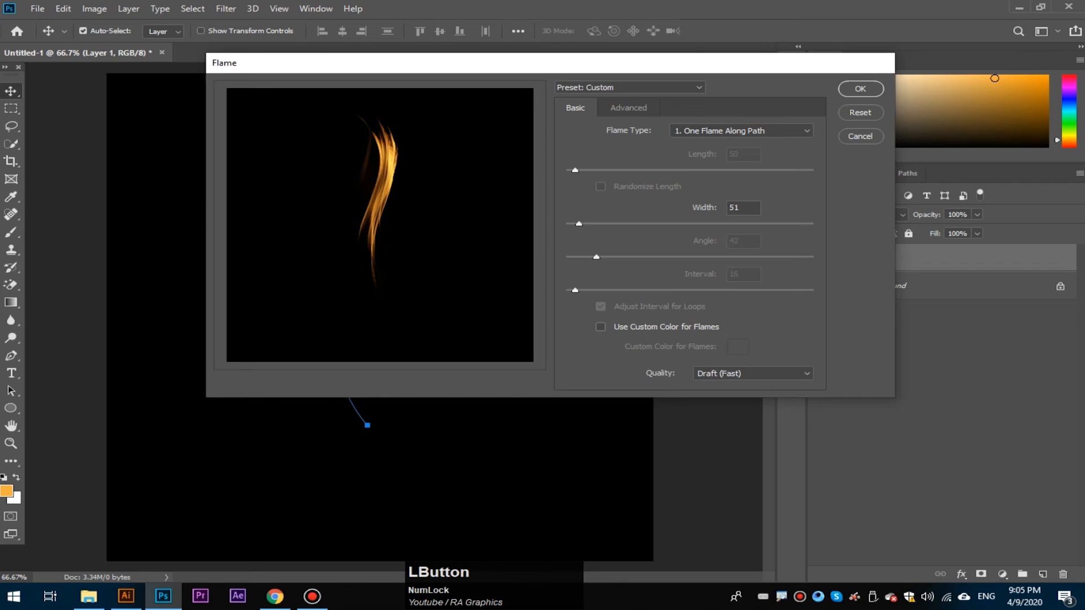
click(861, 88)
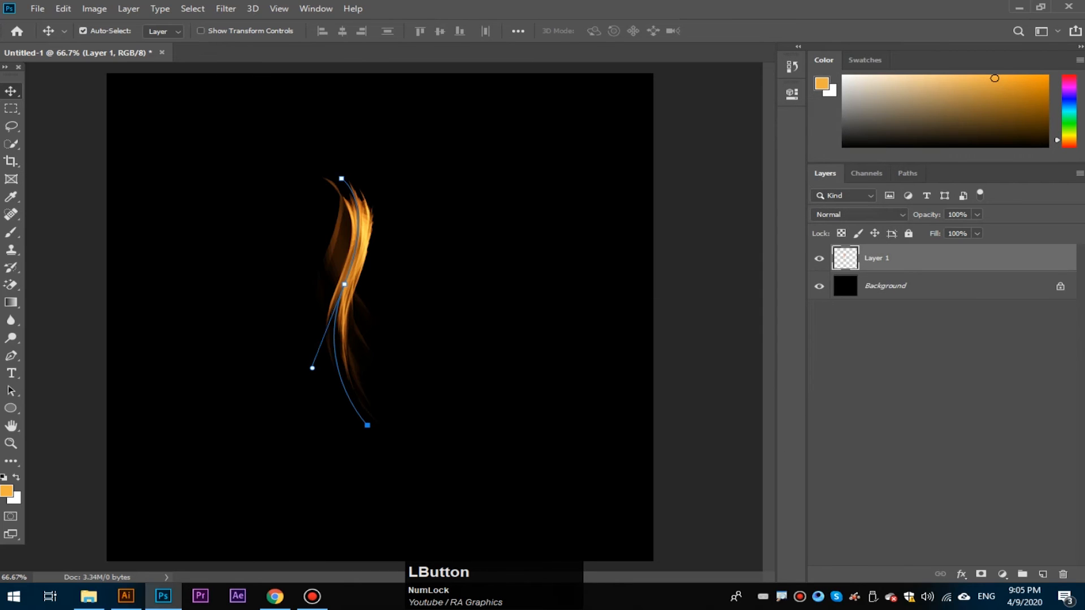
key(Delete)
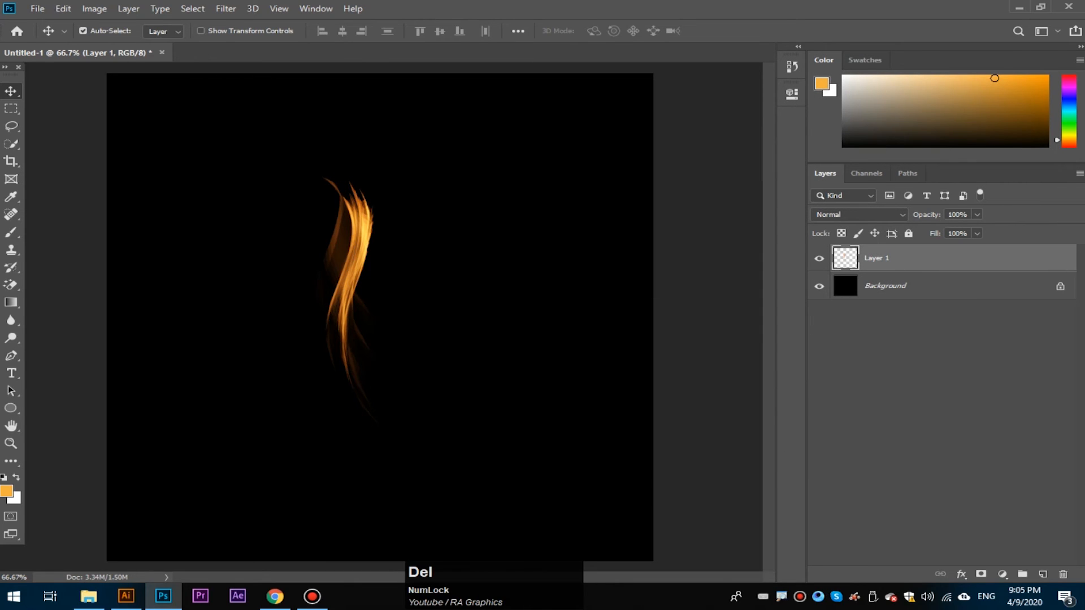
Inspect the rendered single flame up close and delete its layer.
drag(333, 232, 395, 233)
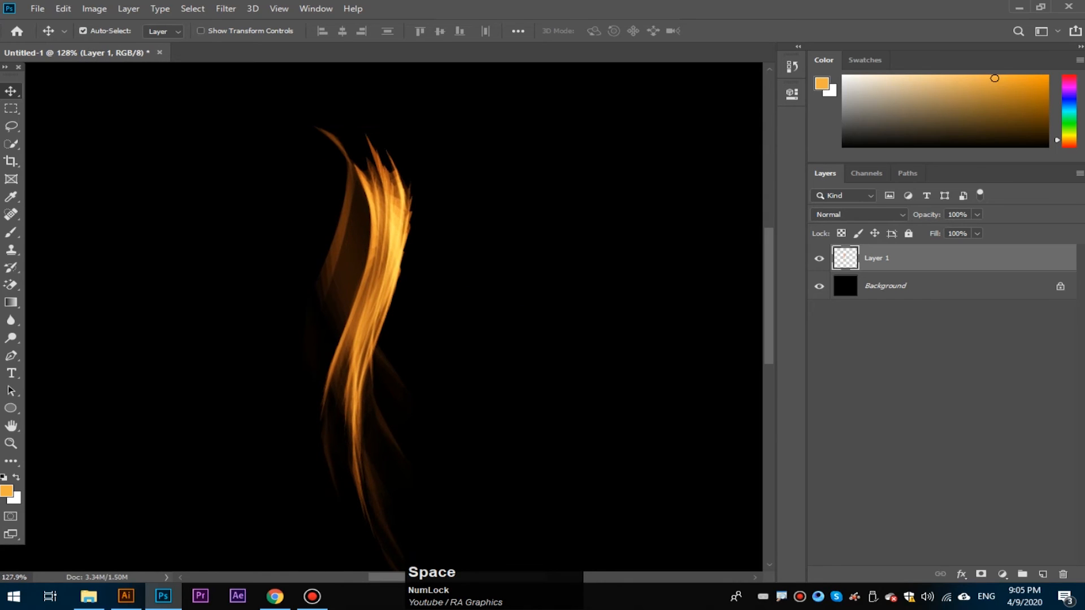
drag(484, 331, 417, 331)
drag(374, 249, 395, 249)
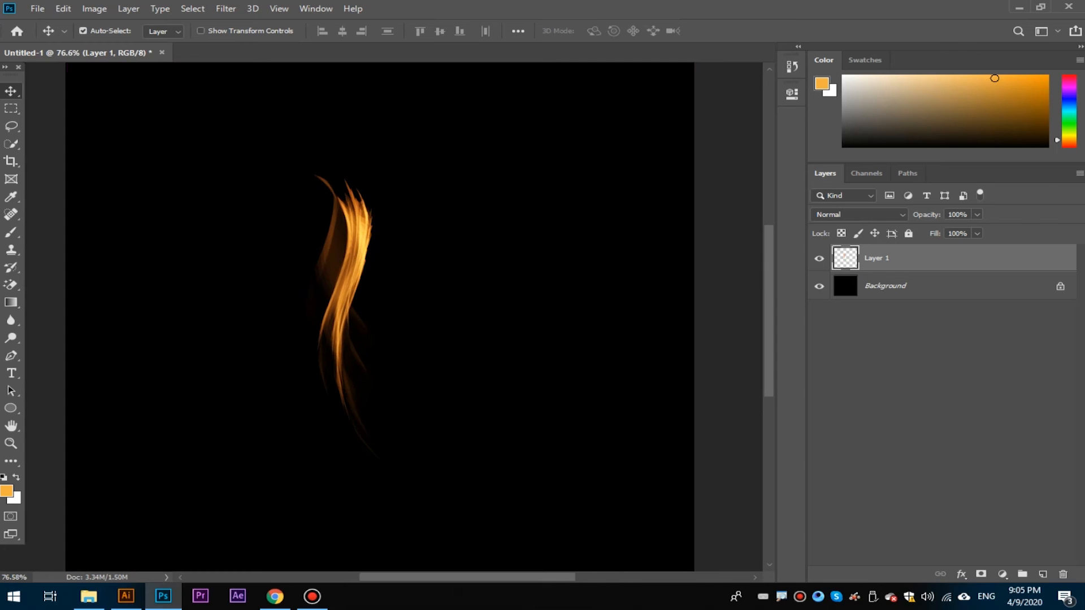
click(360, 235)
key(BackSpace)
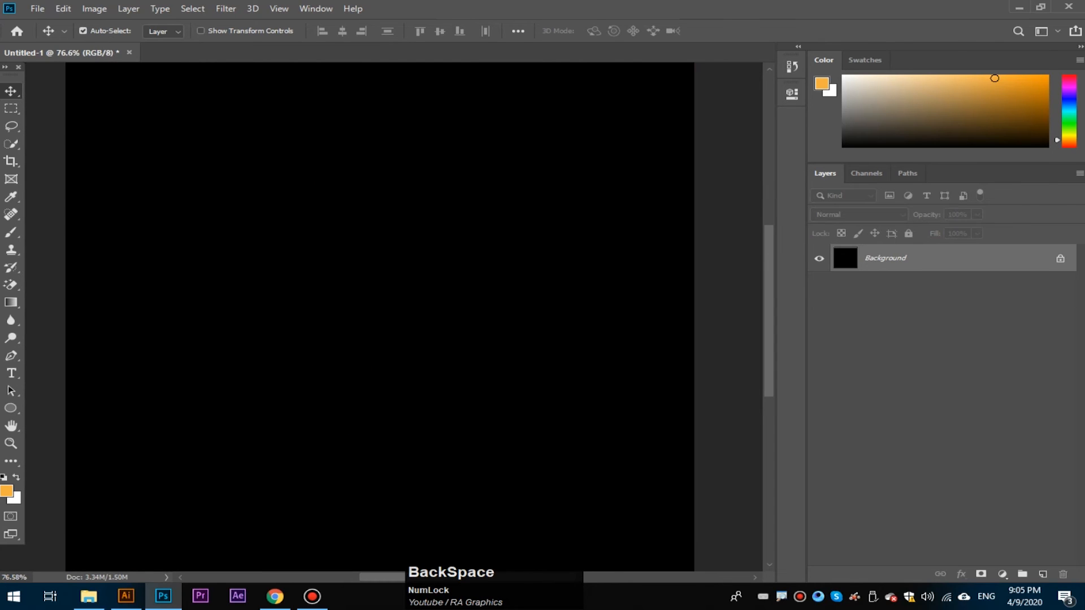
Open the Young-Boy-Tear-in-Eye-Black-Background photo from the Desktop and view the boy's face enlarged.
key(ctrl+o)
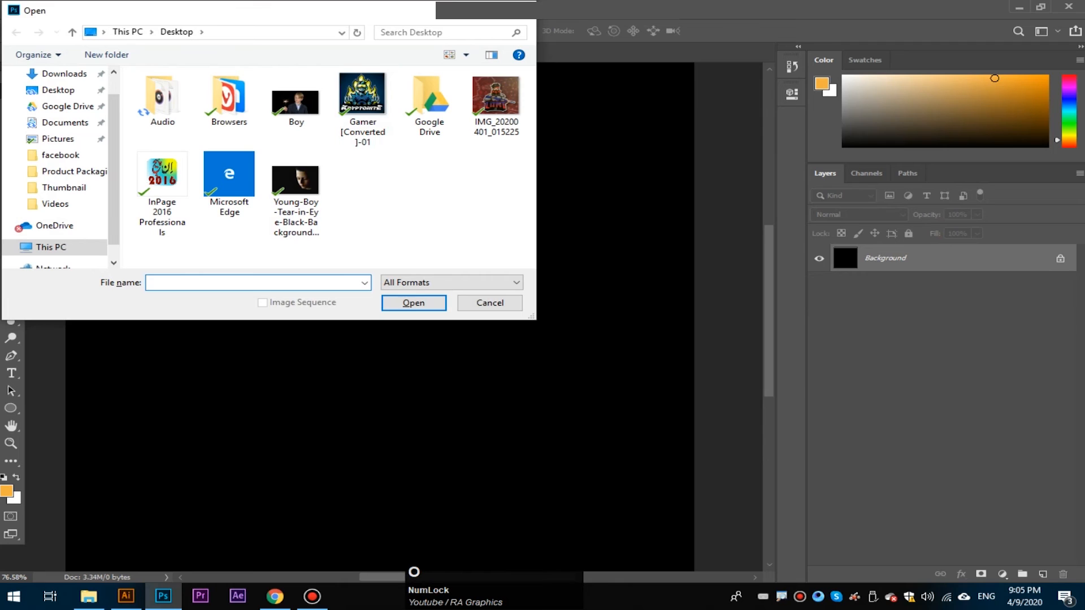
click(296, 199)
double_click(295, 192)
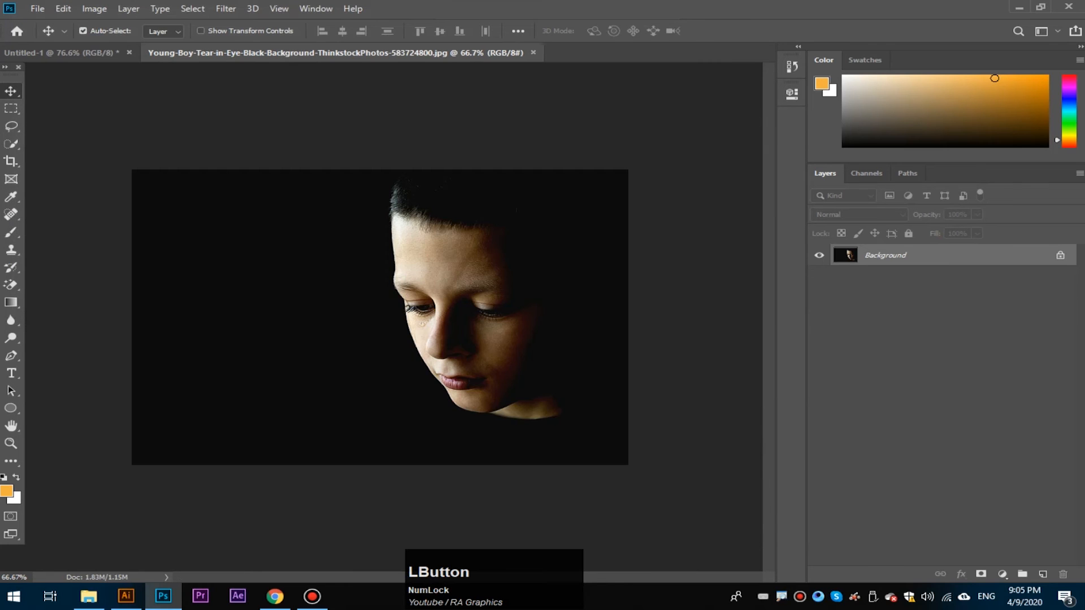
key(ctrl+space)
drag(441, 322, 472, 322)
click(472, 322)
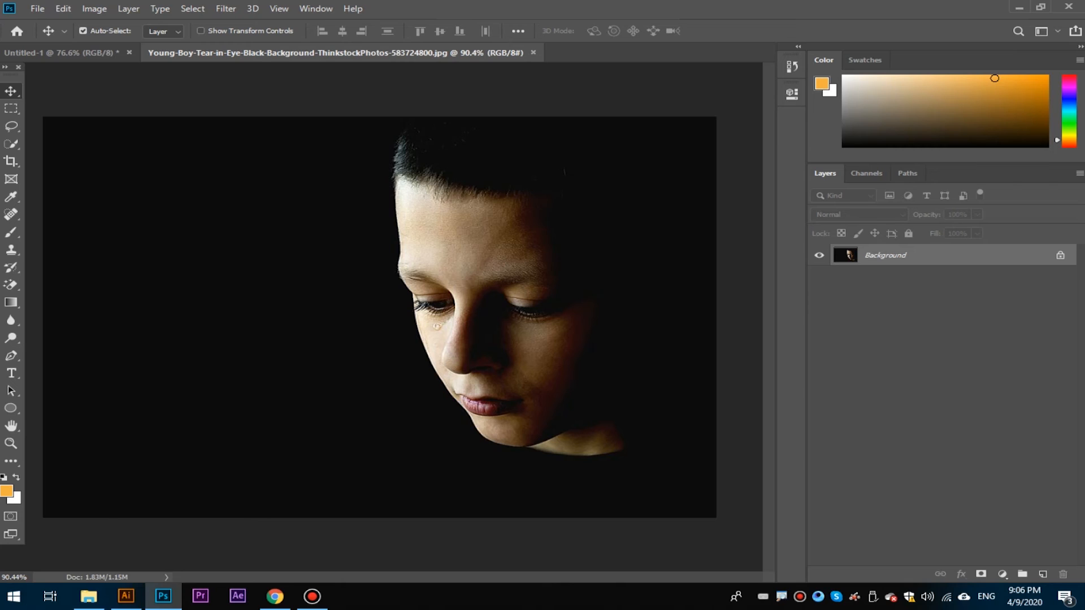
Add a new layer and draw an open S-shaped path with three anchor points rising from below the canvas beside the boy's face.
key(ctrl+shift+n)
key(Return)
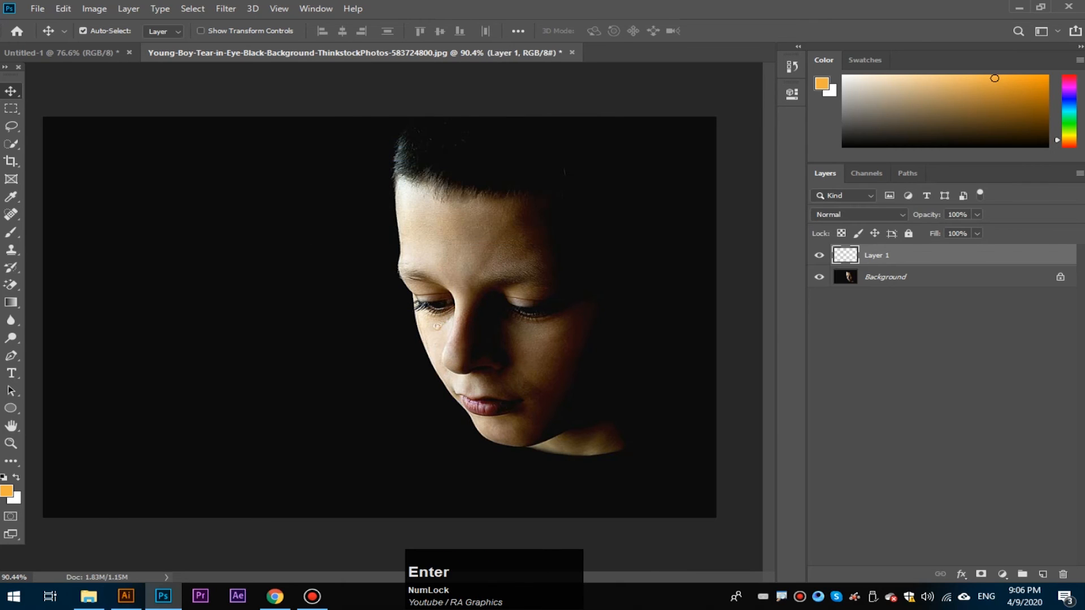
key(p)
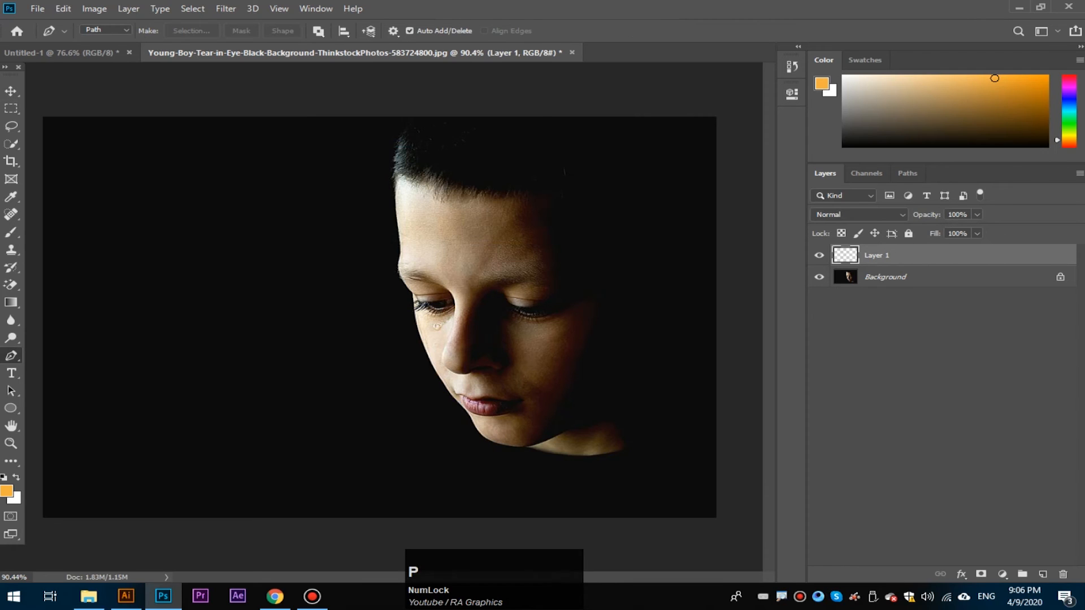
click(349, 562)
drag(336, 438, 276, 392)
click(341, 312)
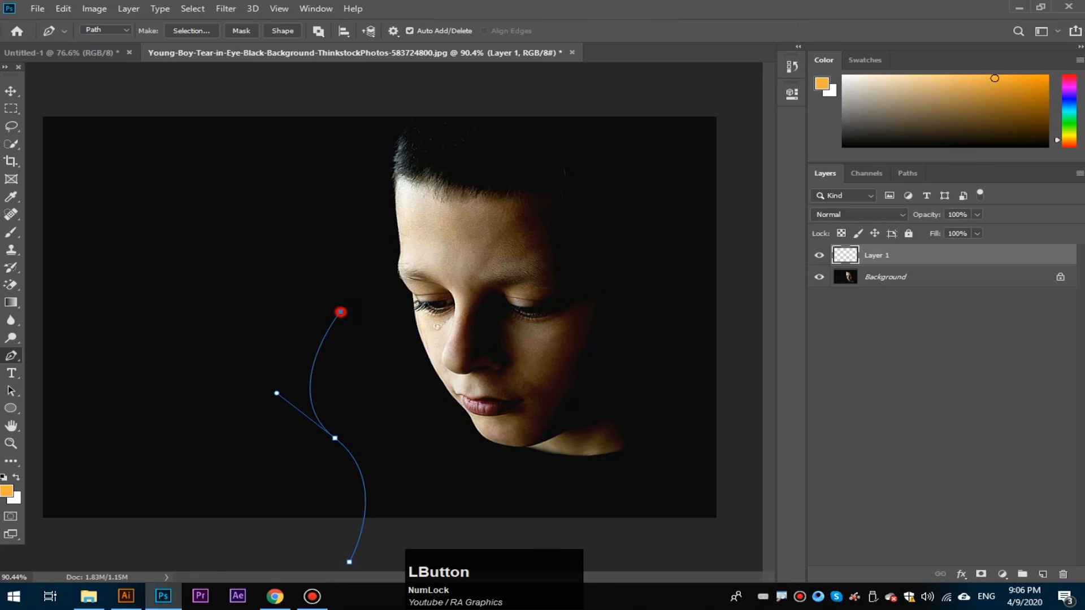
key(ctrl+z)
click(339, 300)
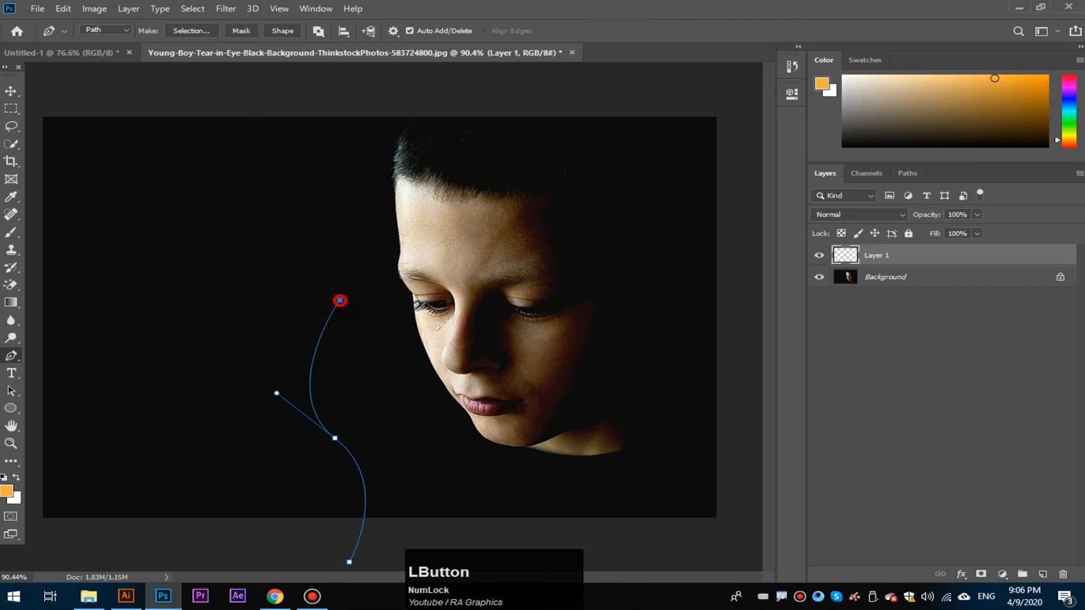
Render a flame on the S-shaped path with the One Flame Along Path type at Draft (Fast) quality and delete the path.
click(11, 91)
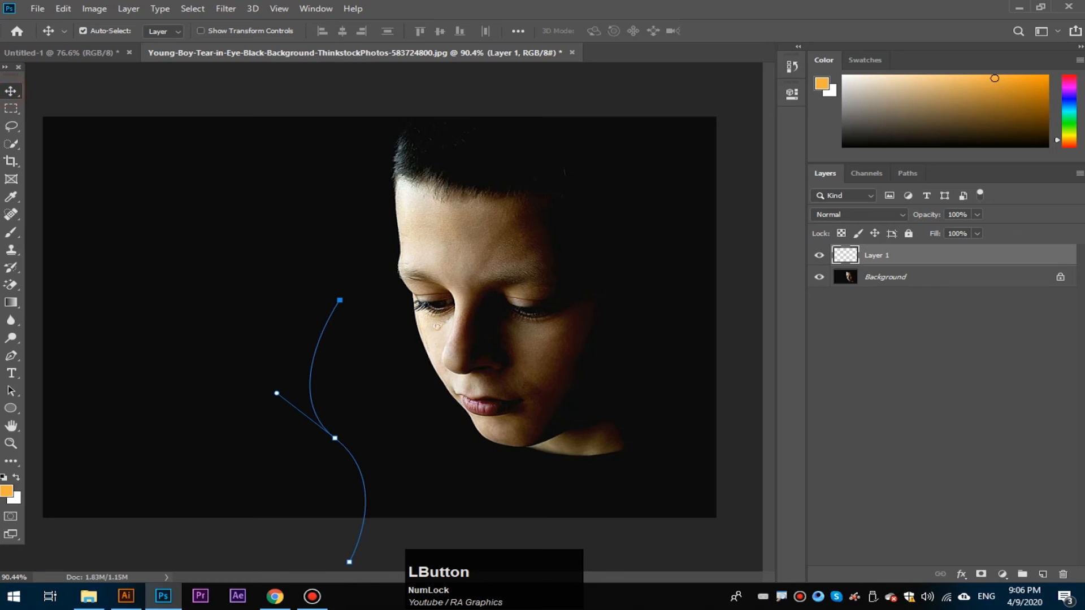
click(226, 9)
mouse_move(248, 227)
click(412, 226)
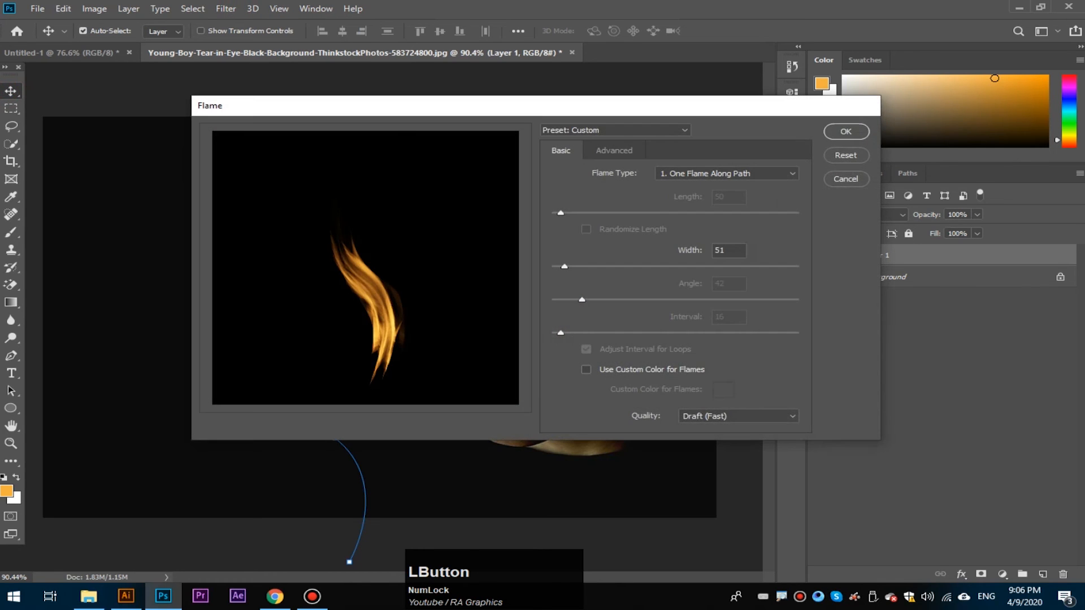
drag(516, 106, 556, 12)
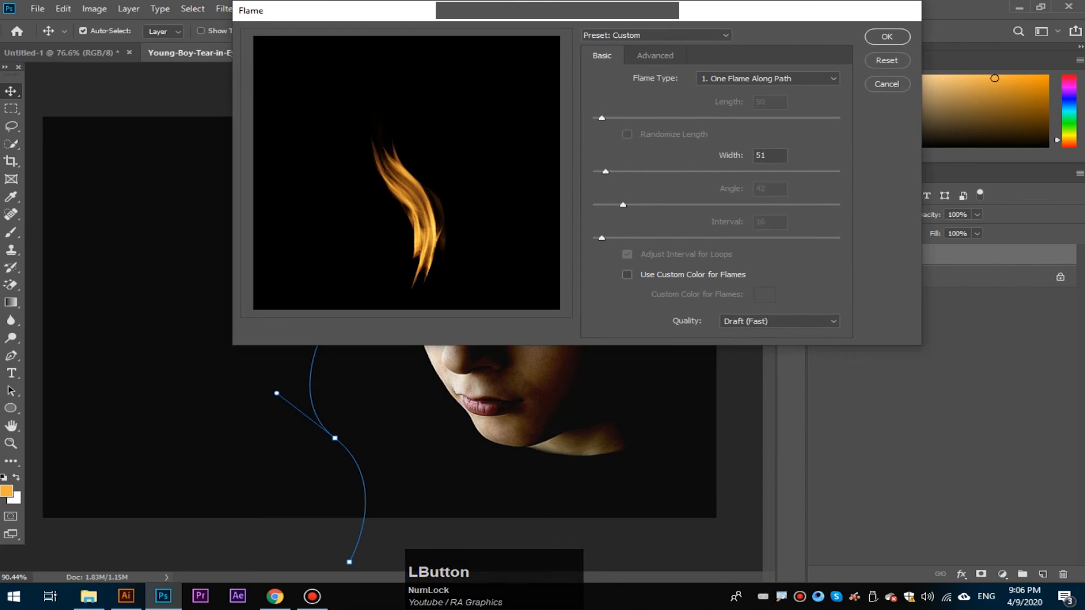
click(886, 37)
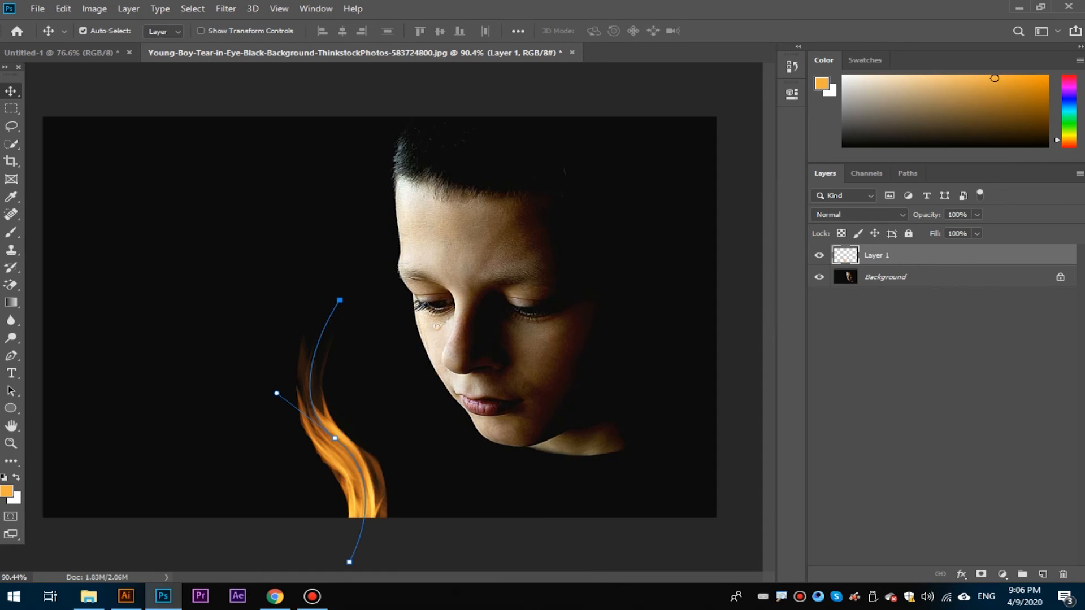
key(Delete)
key(ctrl)
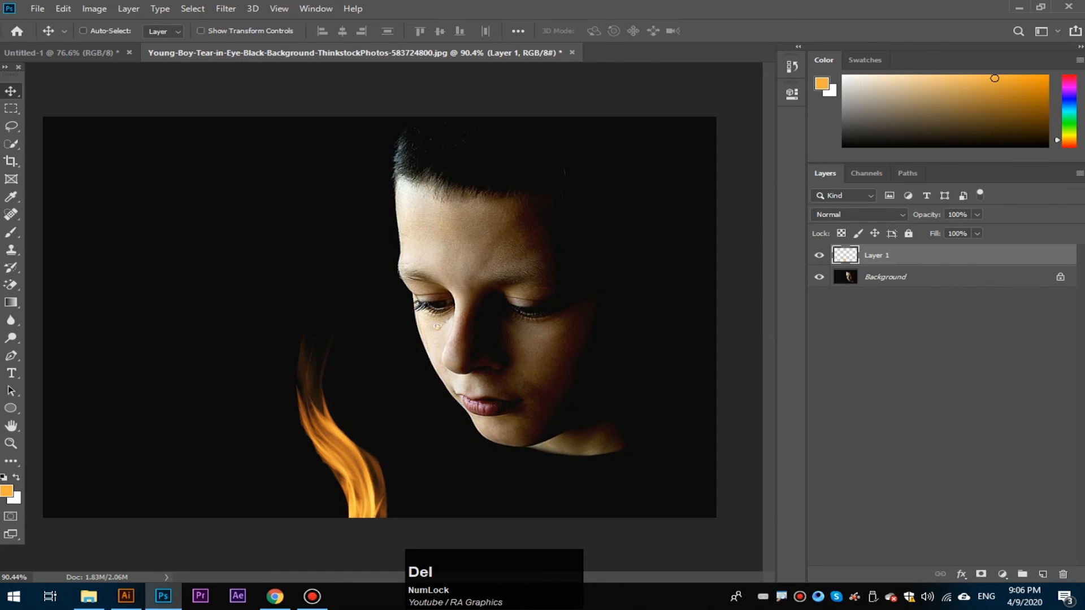
Scale the flame up proportionally around its centre to about 119%.
key(ctrl+t)
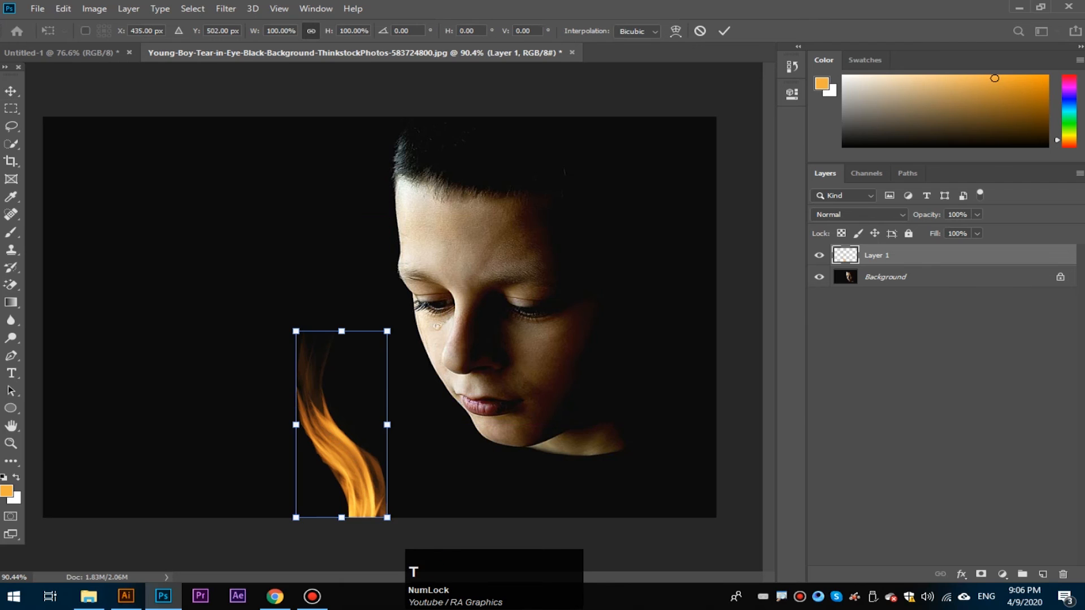
drag(387, 332, 398, 308)
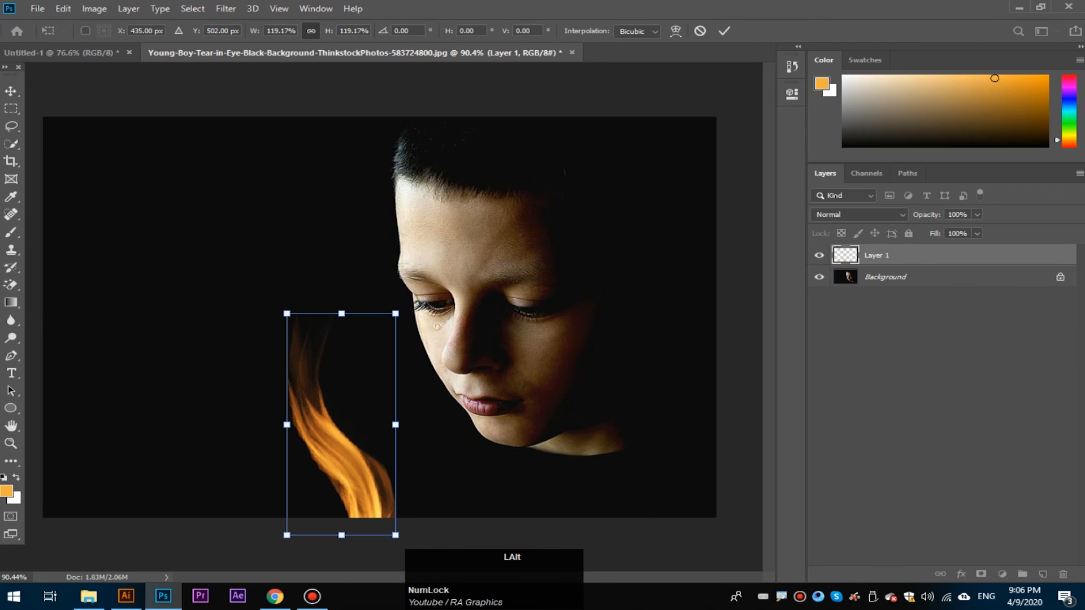
key(Return)
Flip the flame horizontally and nudge it slightly to the left, away from the boy's face.
click(339, 452)
right_click(332, 437)
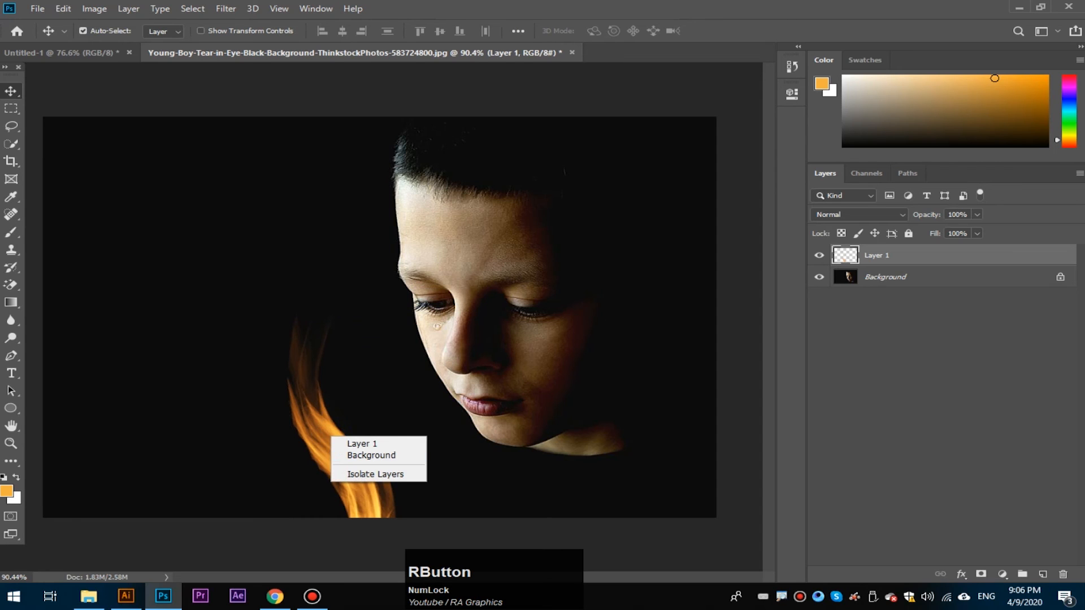
key(ctrl+t)
click(300, 396)
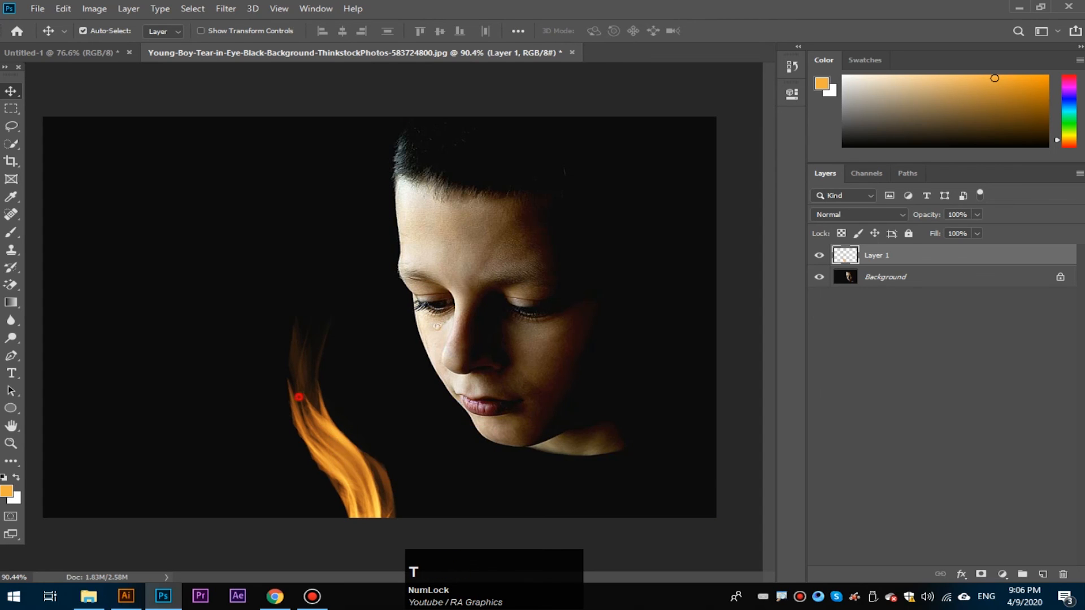
key(ctrl+t)
right_click(309, 229)
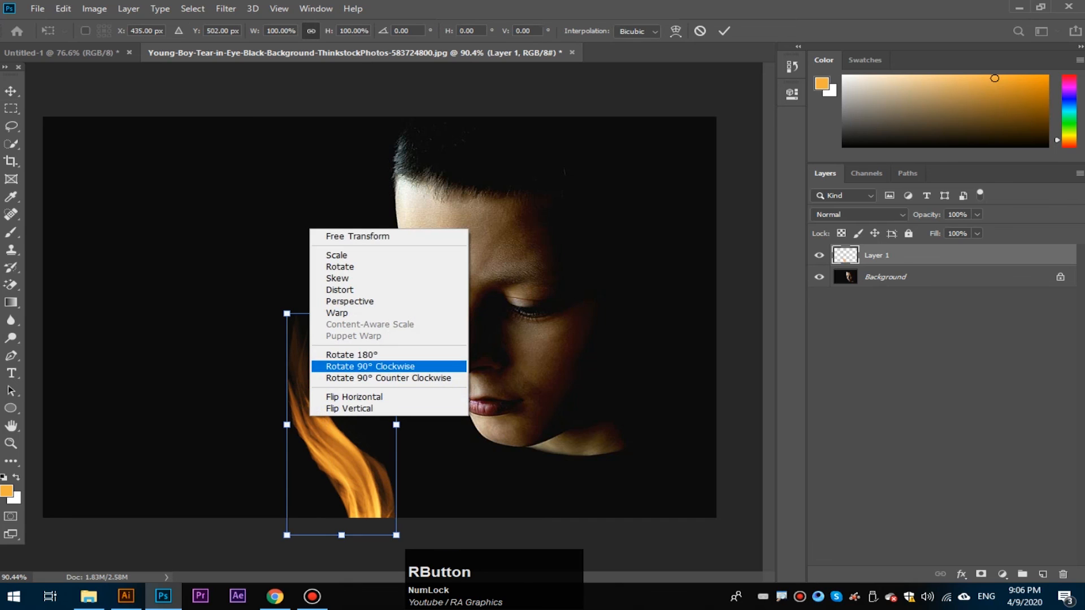
right_click(312, 262)
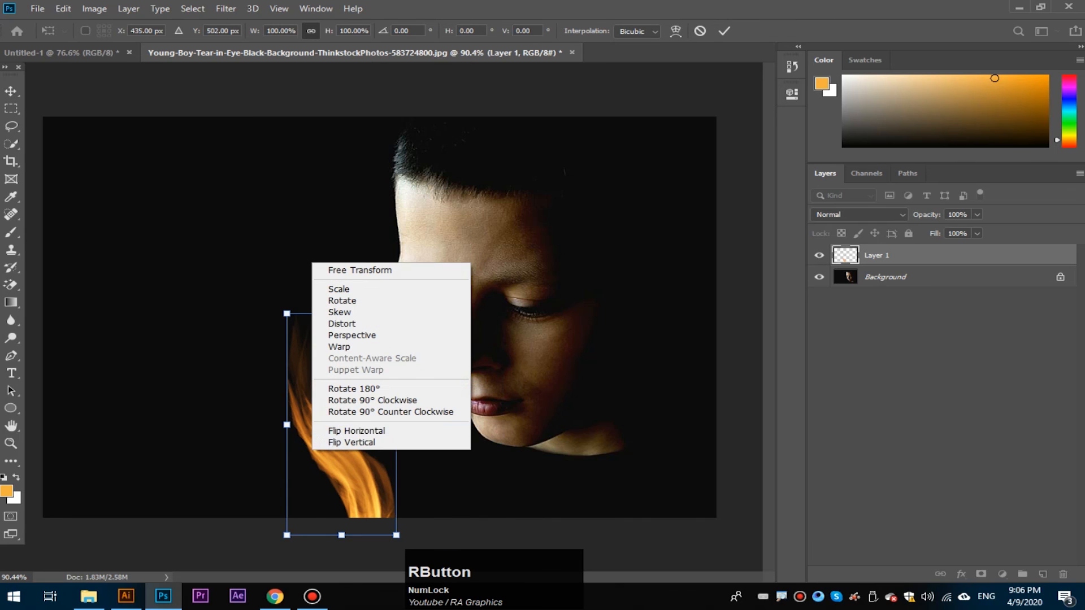
click(426, 431)
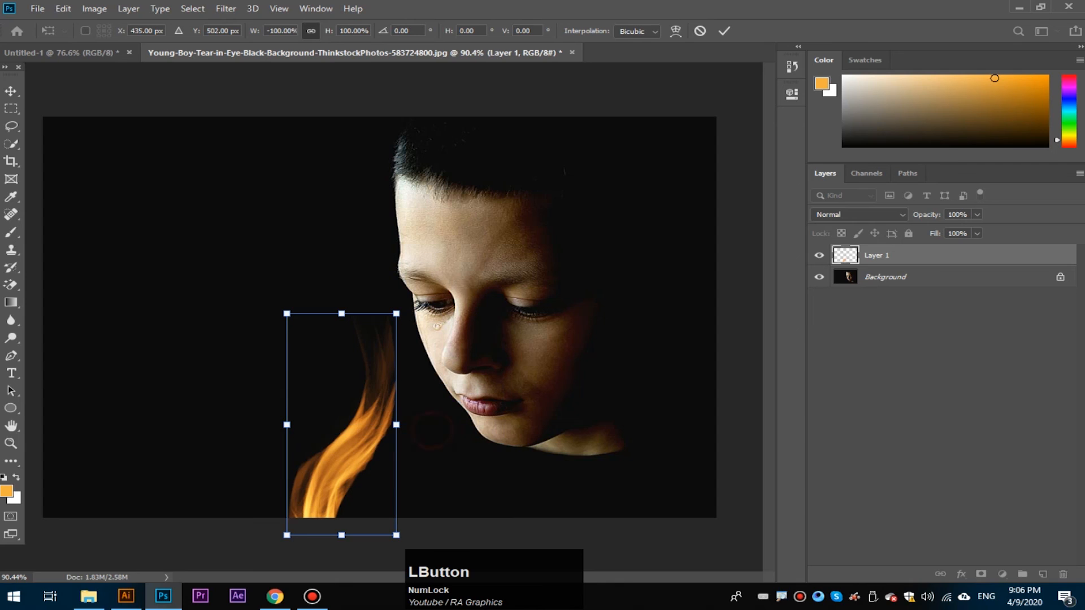
key(Left)
key(Left)
key(Left)
key(Left)
key(Left)
key(Left)
key(Left)
key(Left)
key(Left)
key(Left)
key(Left)
key(Left)
key(Left)
key(Left)
key(Left)
key(Left)
key(Left)
key(Left)
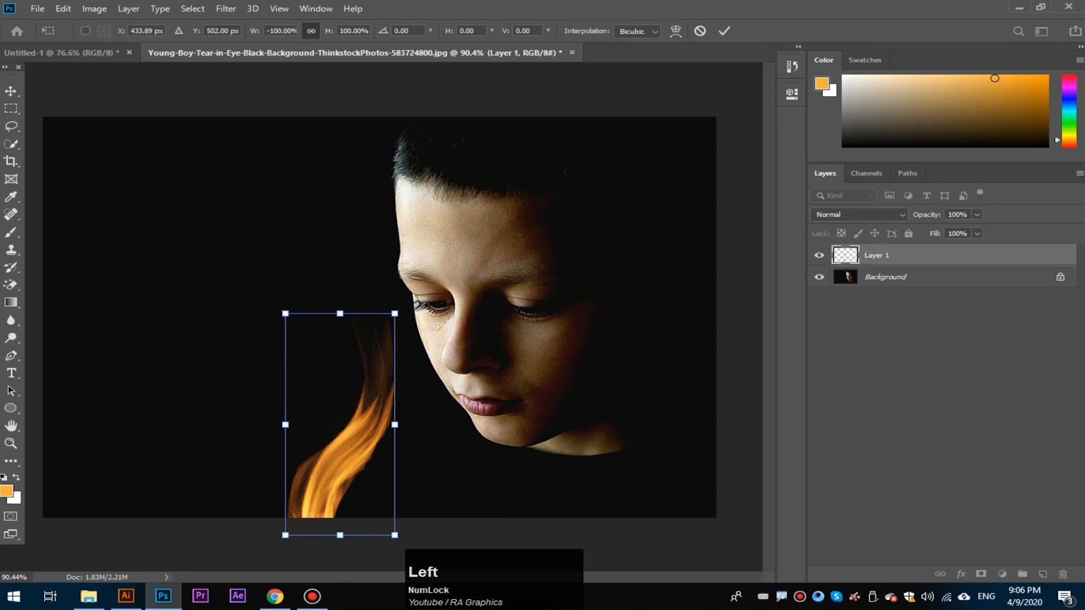
key(Return)
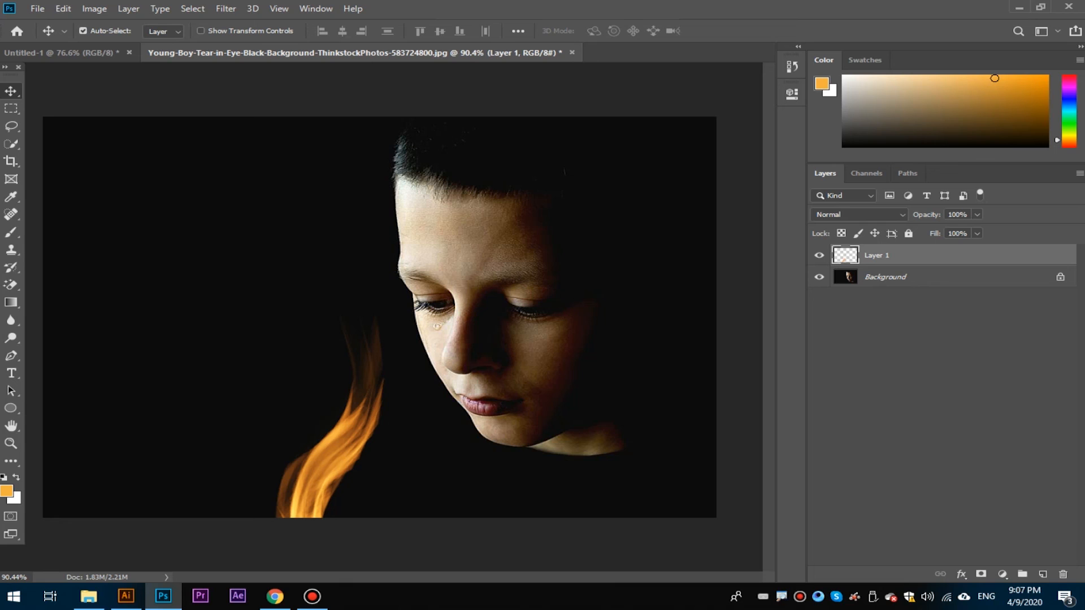
Add a new layer above the flame layer and name it Light.
key(ctrl+shift+n)
key(Return)
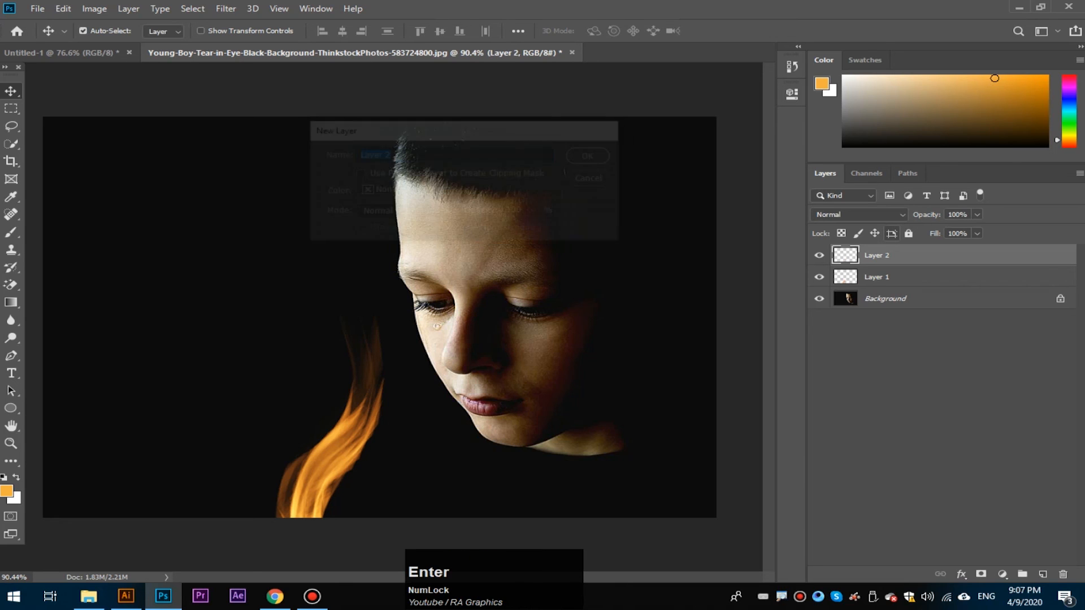
double_click(878, 255)
text(Light)
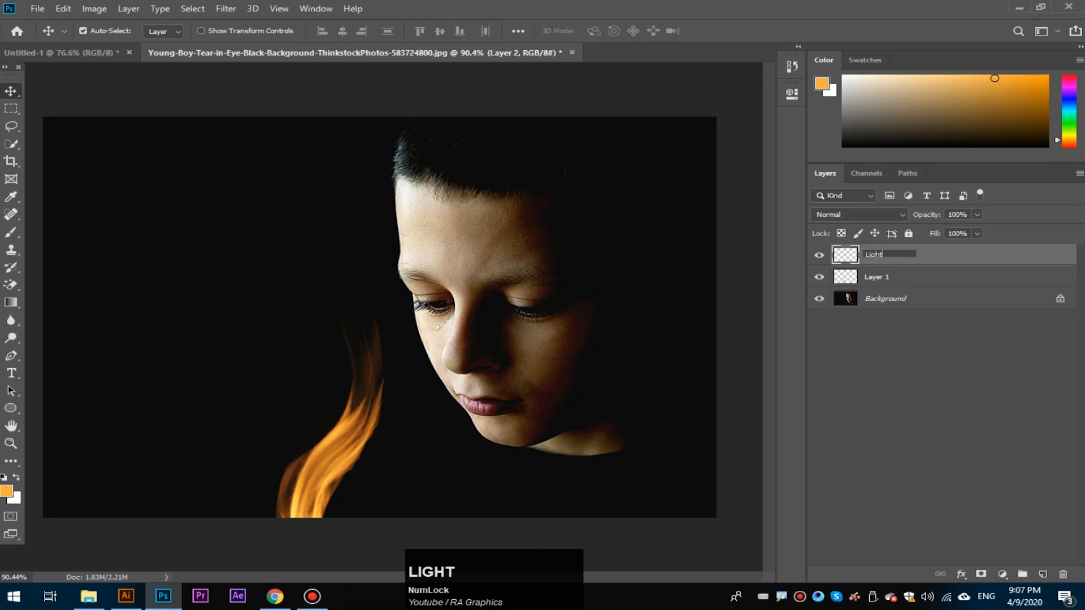
Sample a bright orange from the flame as the foreground colour.
click(12, 232)
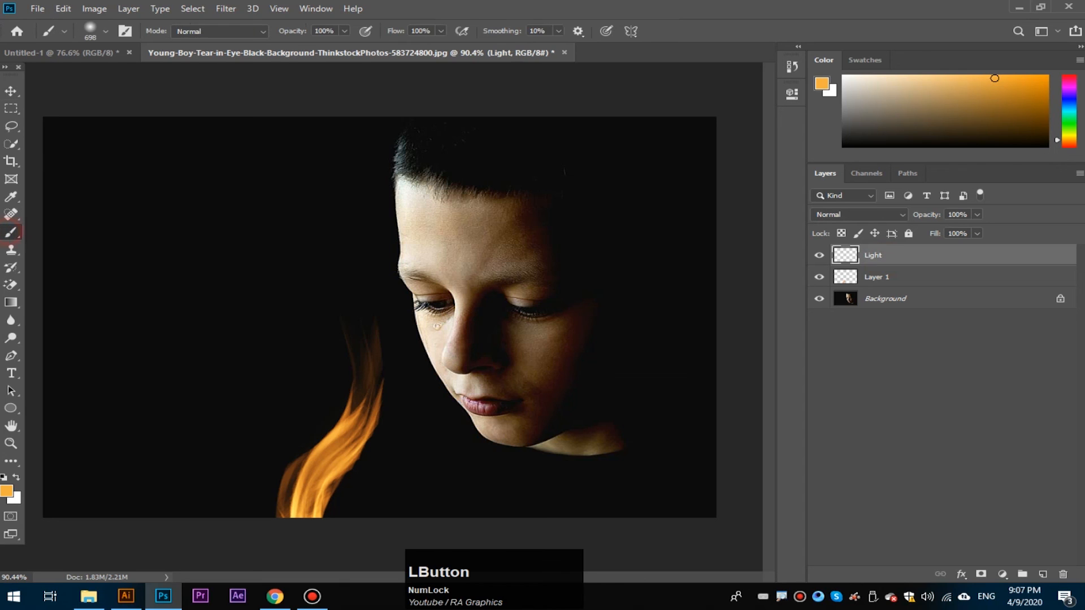
key(i)
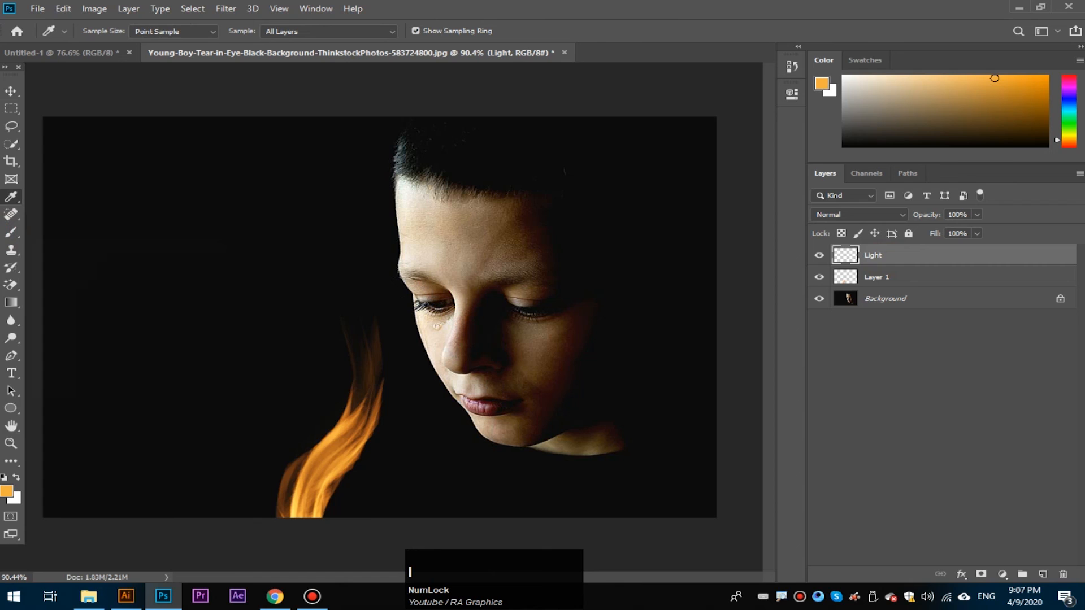
click(325, 450)
click(333, 435)
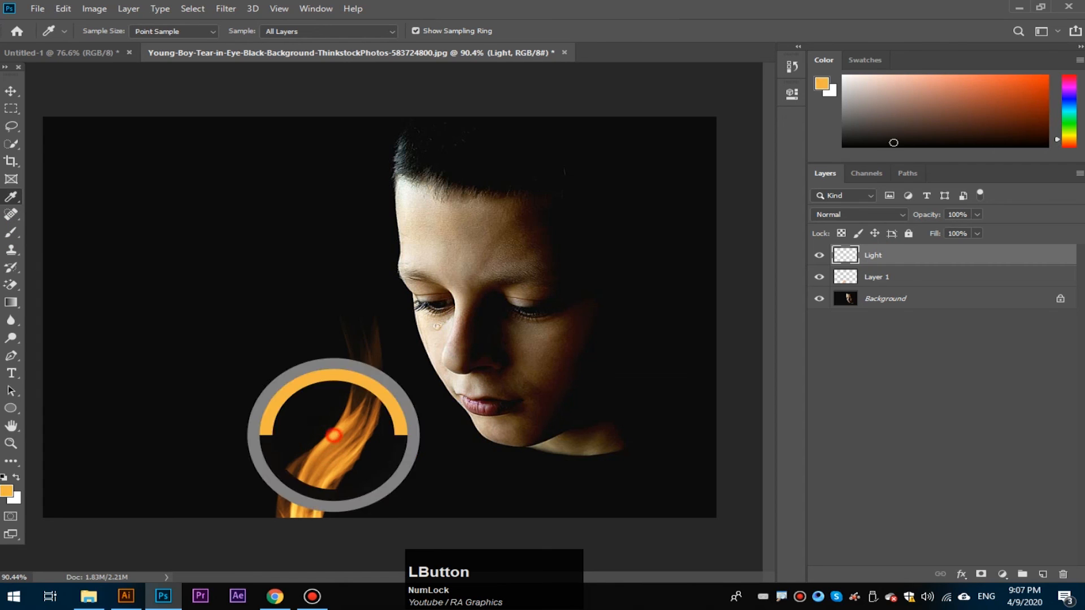
click(335, 433)
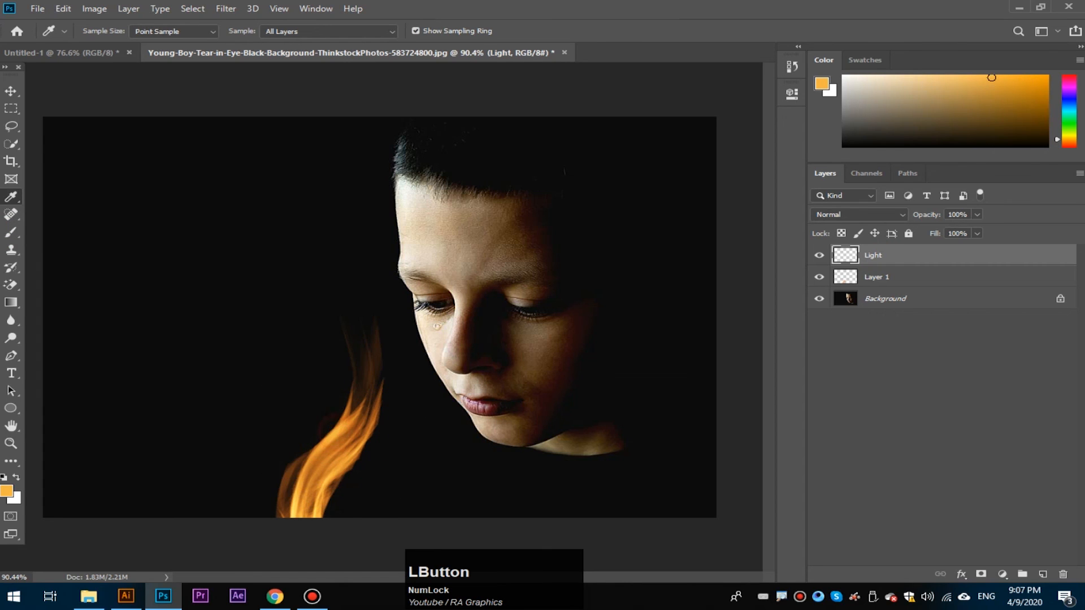
Paint one soft orange glow between the flame tip and the boy's face on the Light layer with a brush of about 528 px.
click(11, 233)
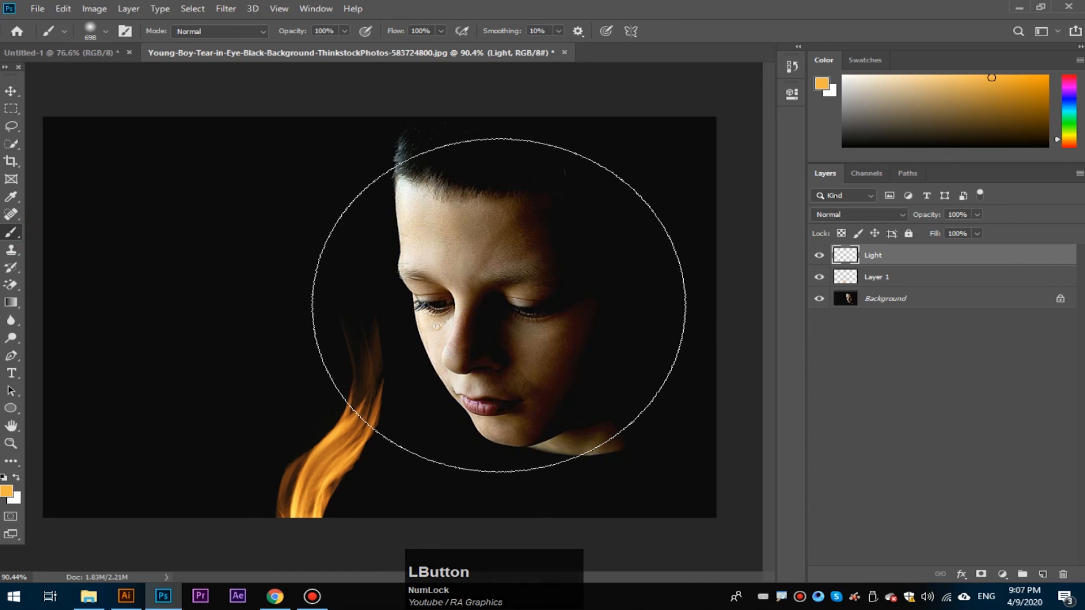
alt+right_click(452, 316)
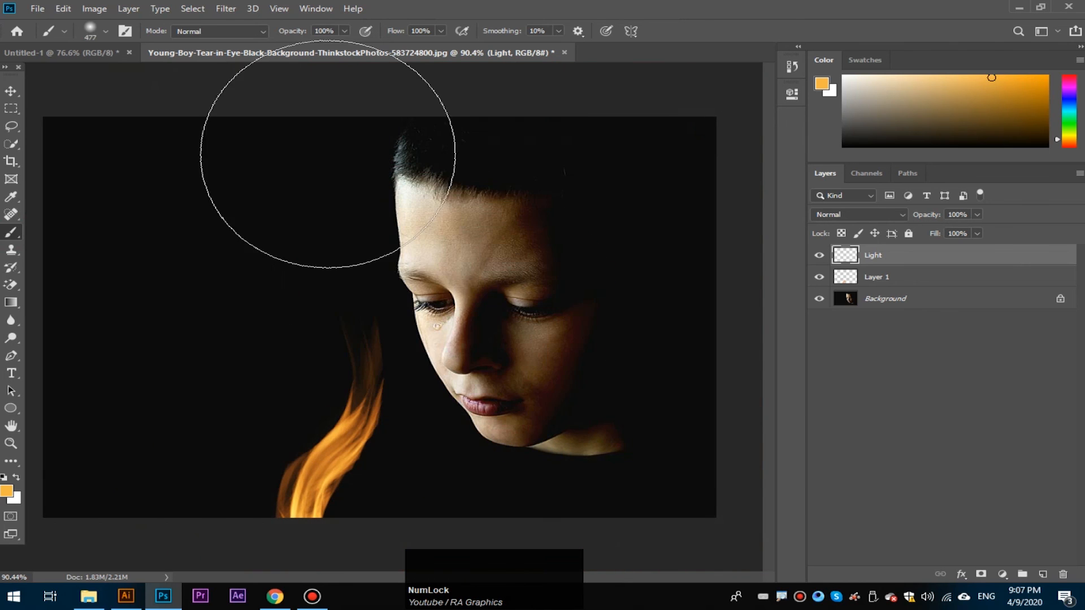
alt+right_click(386, 305)
drag(386, 306, 410, 305)
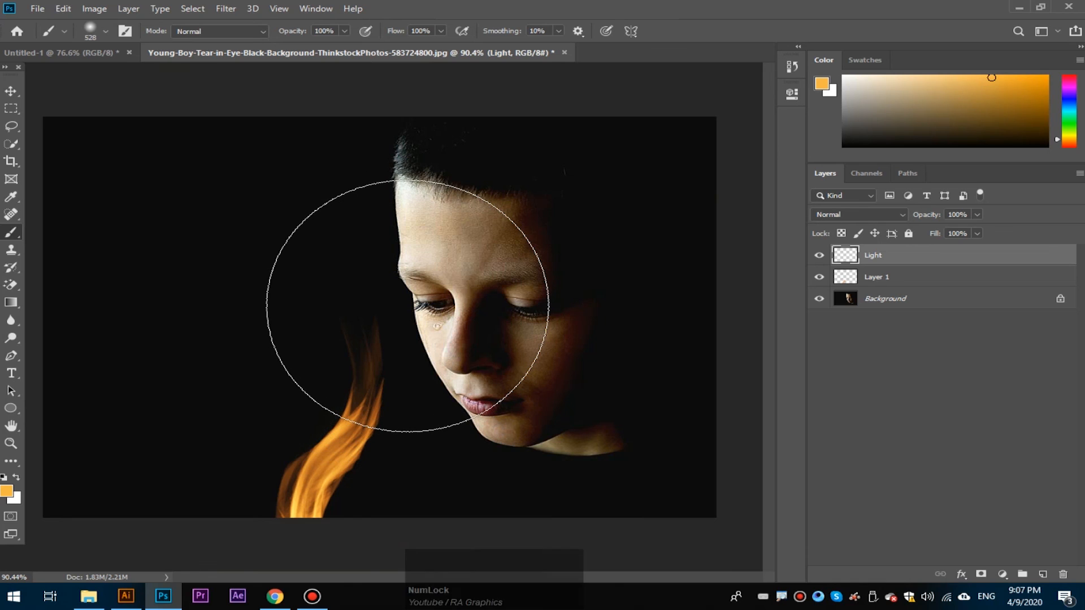
click(407, 306)
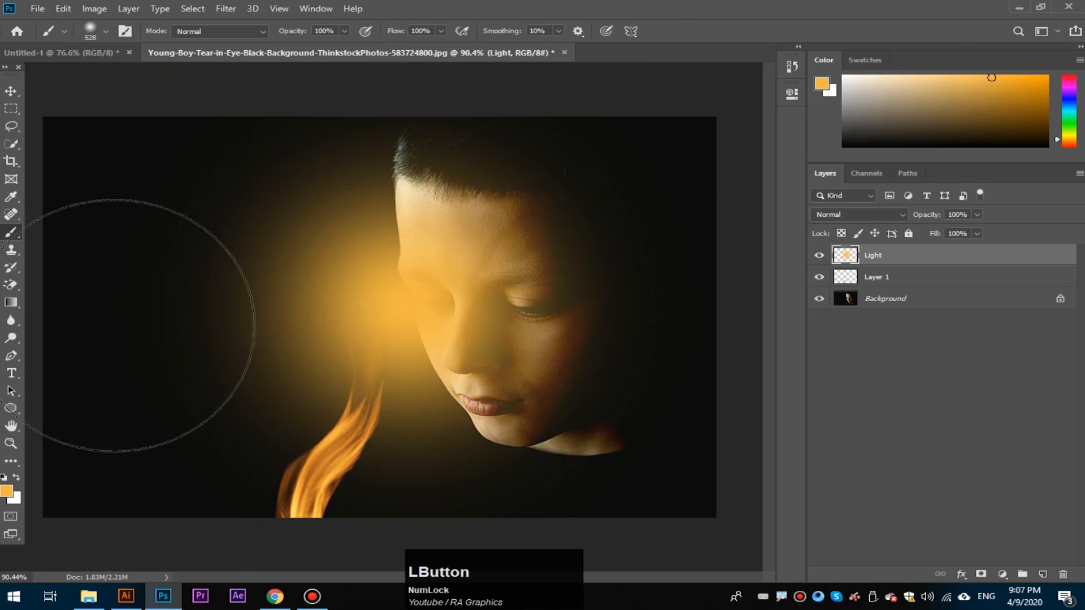
Set the Light layer's blending mode to Overlay and its opacity to 59%.
click(11, 91)
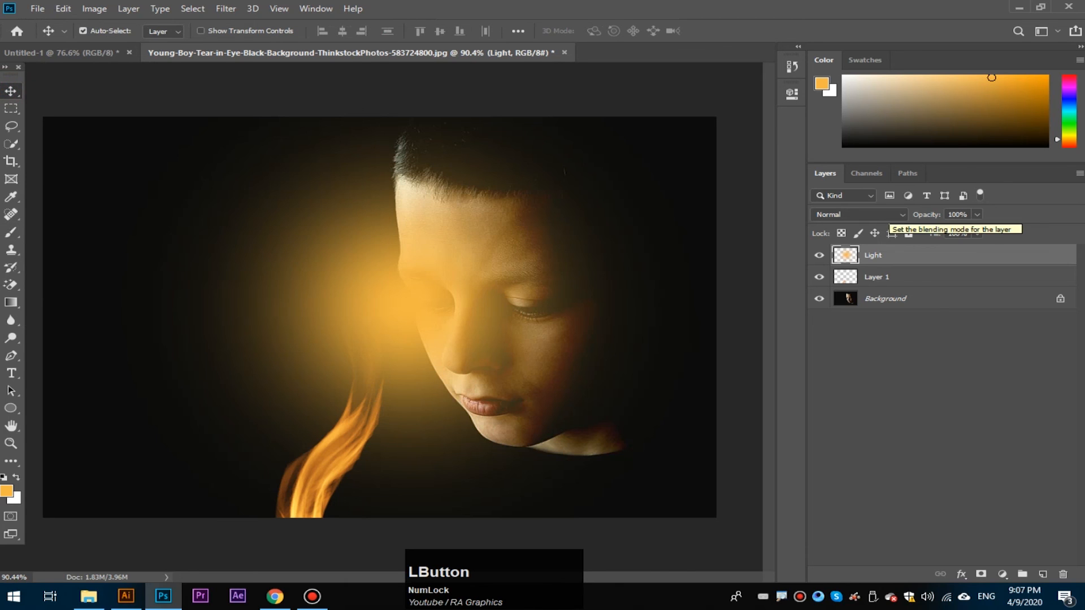
click(859, 214)
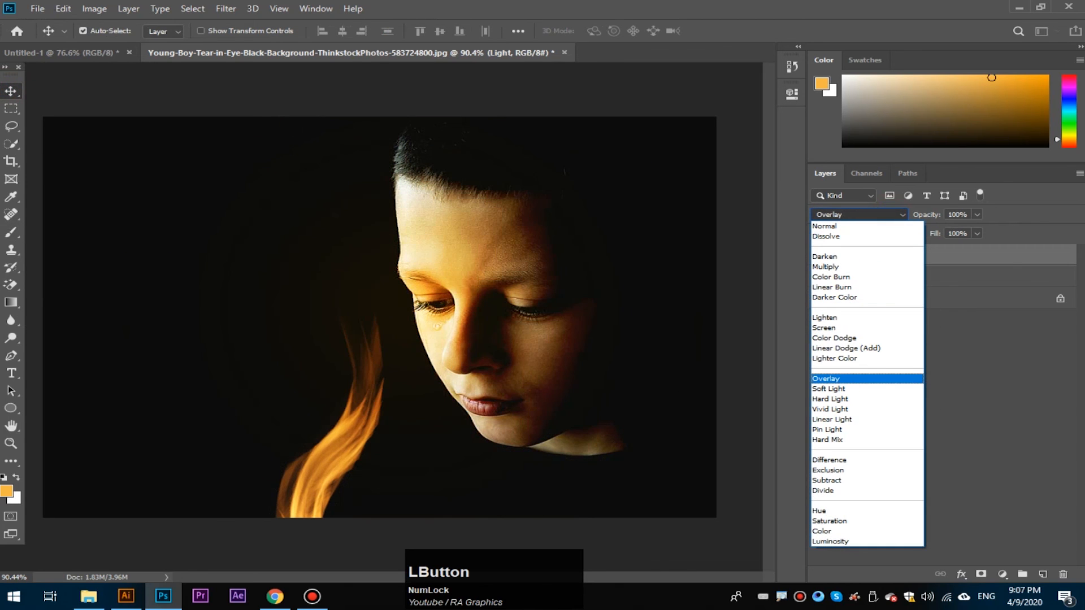
click(847, 378)
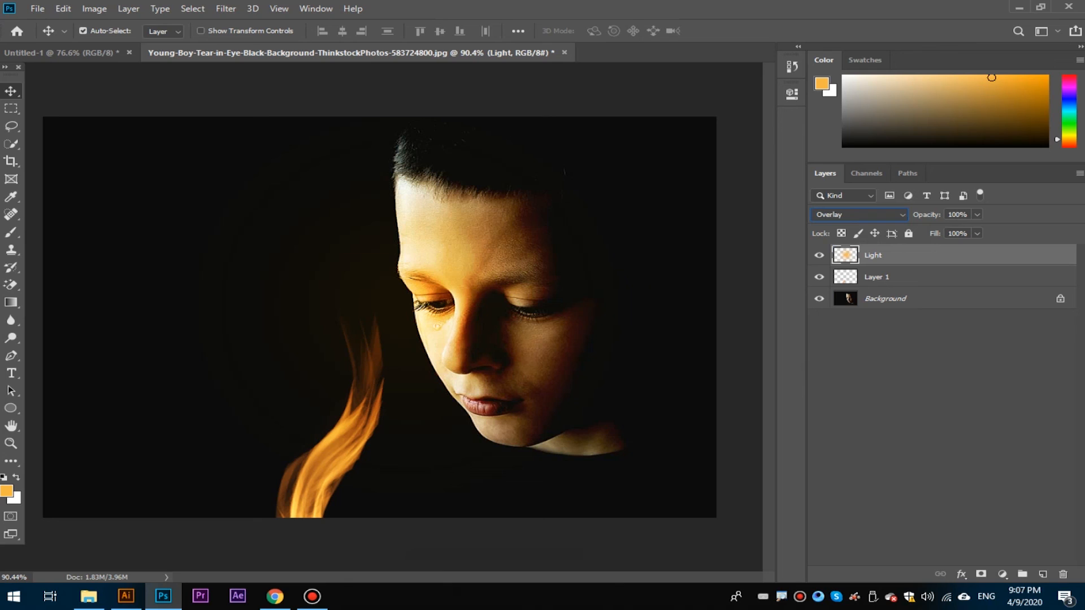
drag(930, 215, 933, 215)
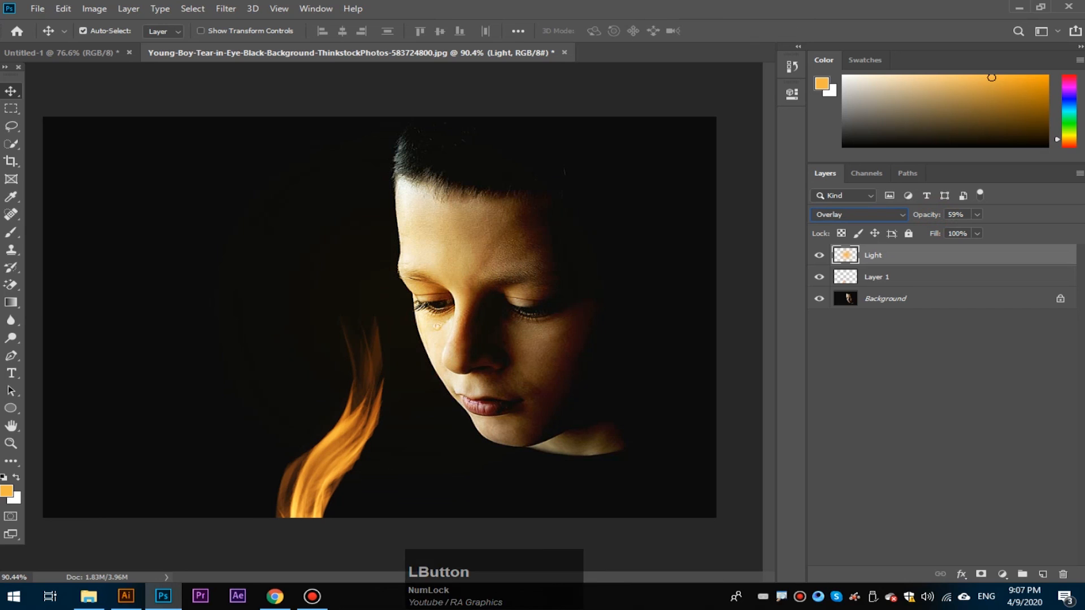
Compare the portrait with and without the flame layer, then minimize the window.
mouse_move(819, 276)
mouse_down()
mouse_move(819, 255)
mouse_move(819, 276)
mouse_up()
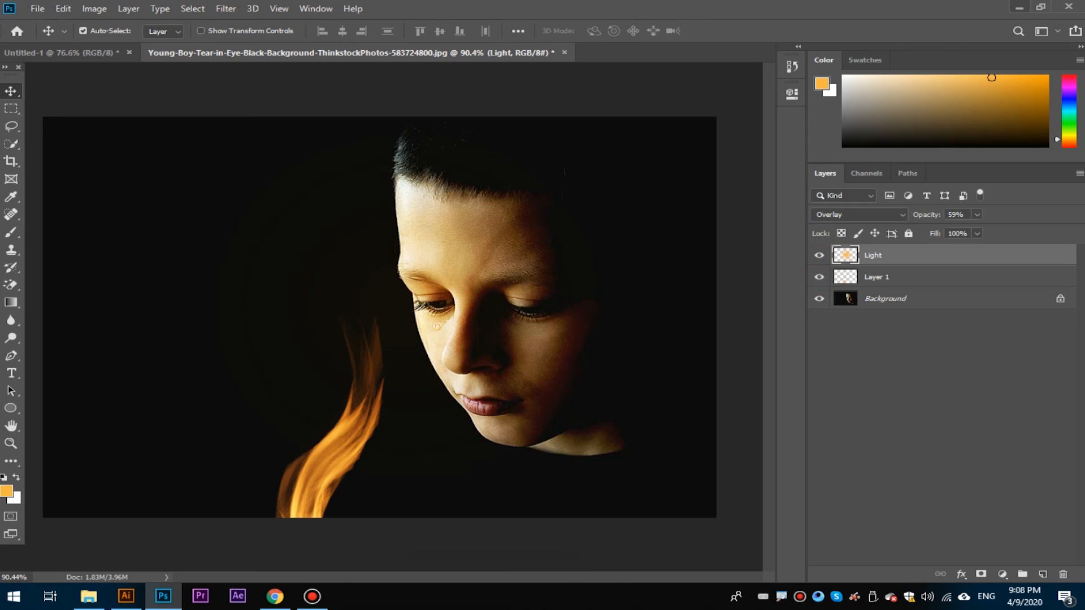
click(1019, 7)
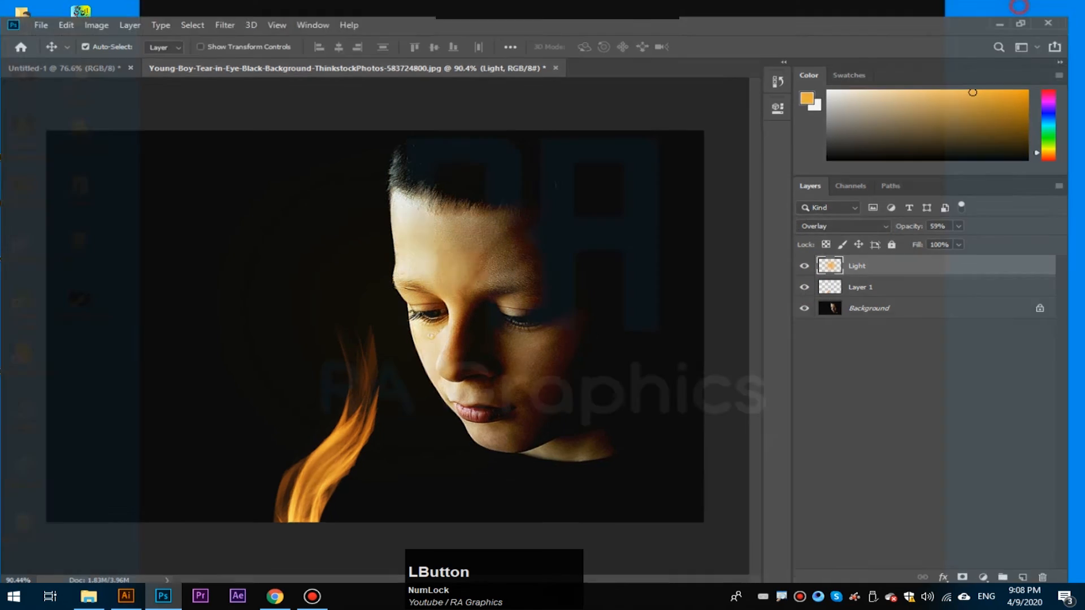